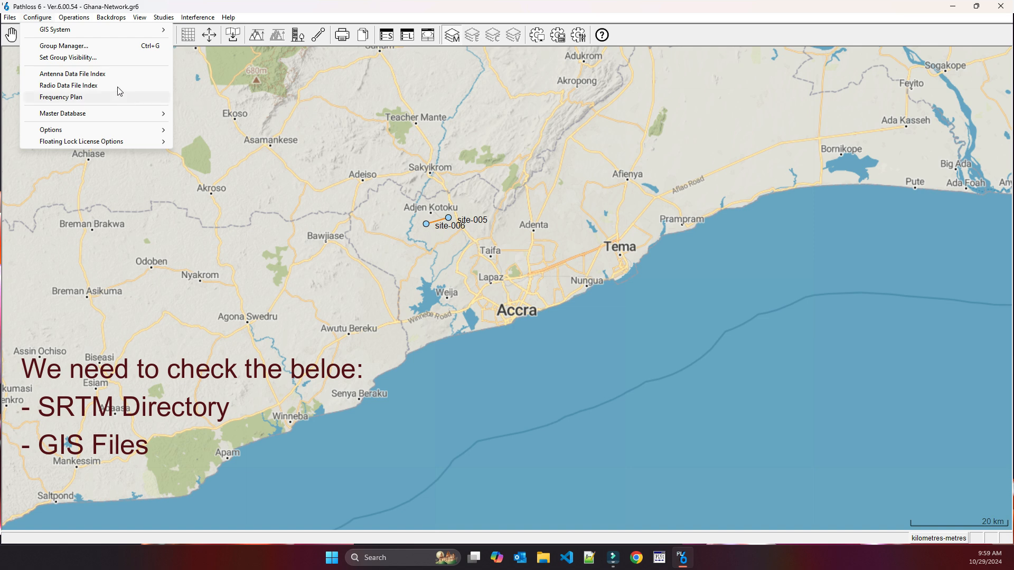
# Step: Open the file index of the primary digital elevation model in the GIS setup
pyautogui.moveTo(108, 38)
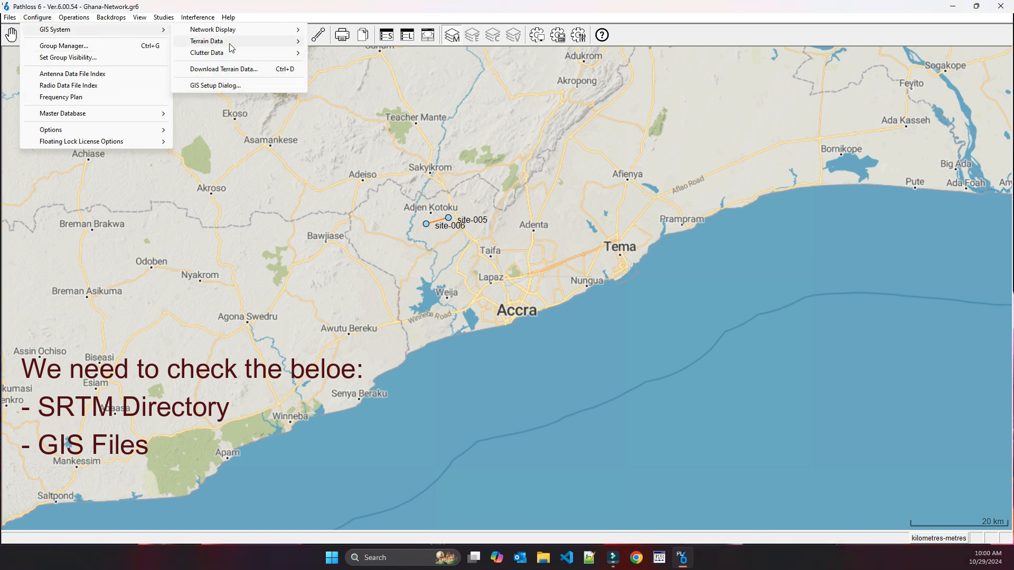
pyautogui.click(221, 86)
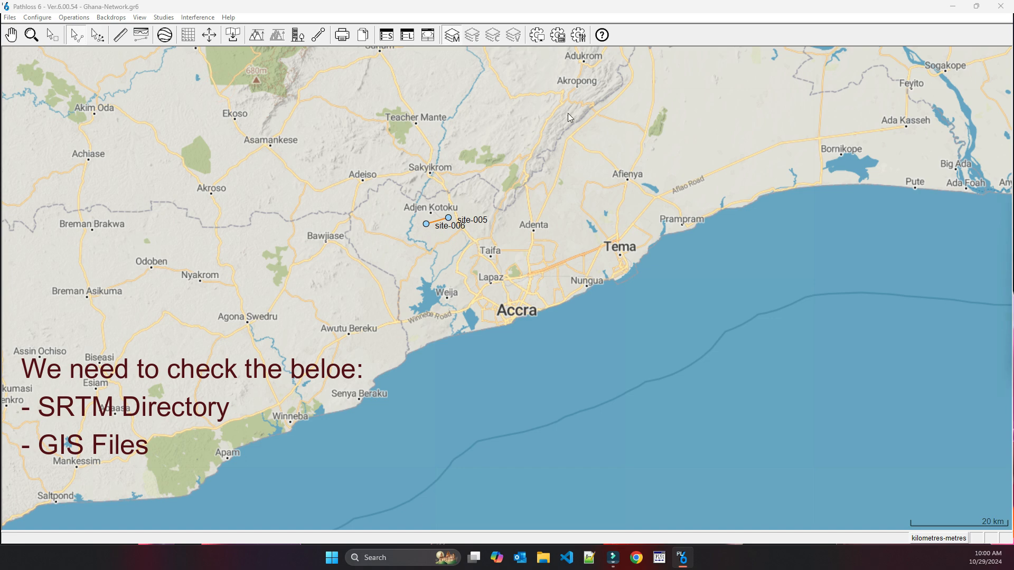
pyautogui.moveTo(522, 363); pyautogui.dragTo(406, 166)
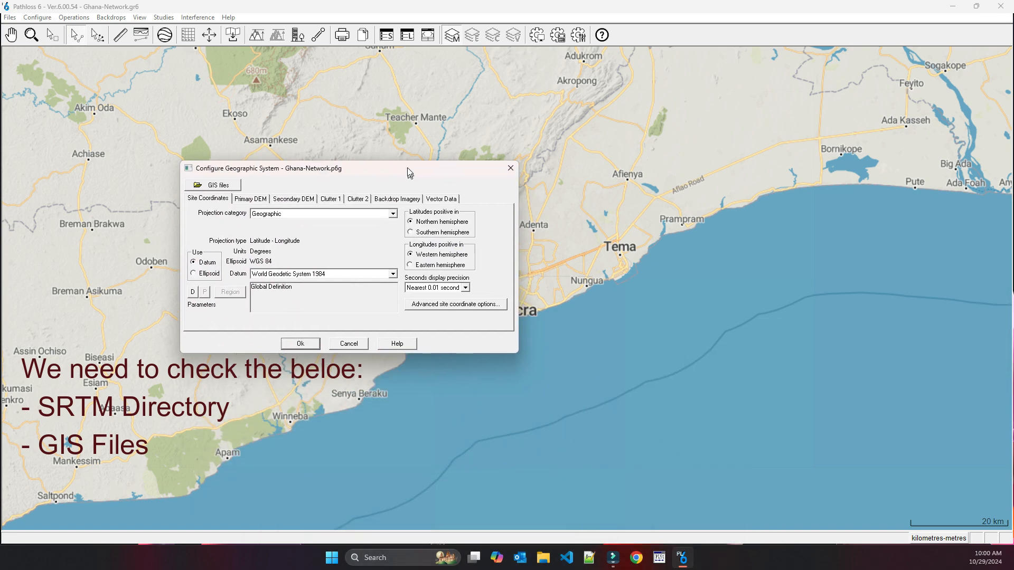
pyautogui.click(249, 193)
pyautogui.click(244, 242)
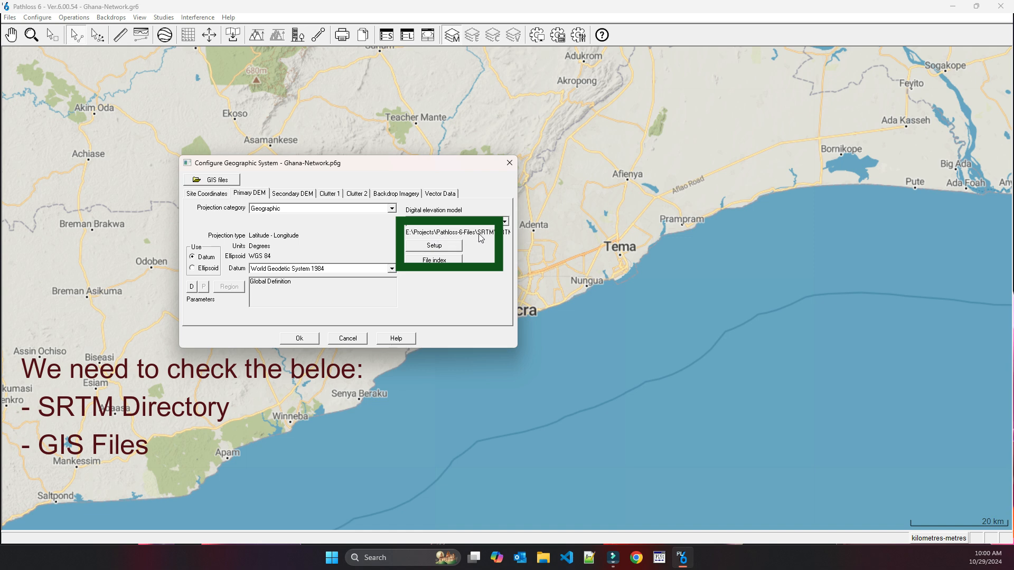
pyautogui.click(435, 247)
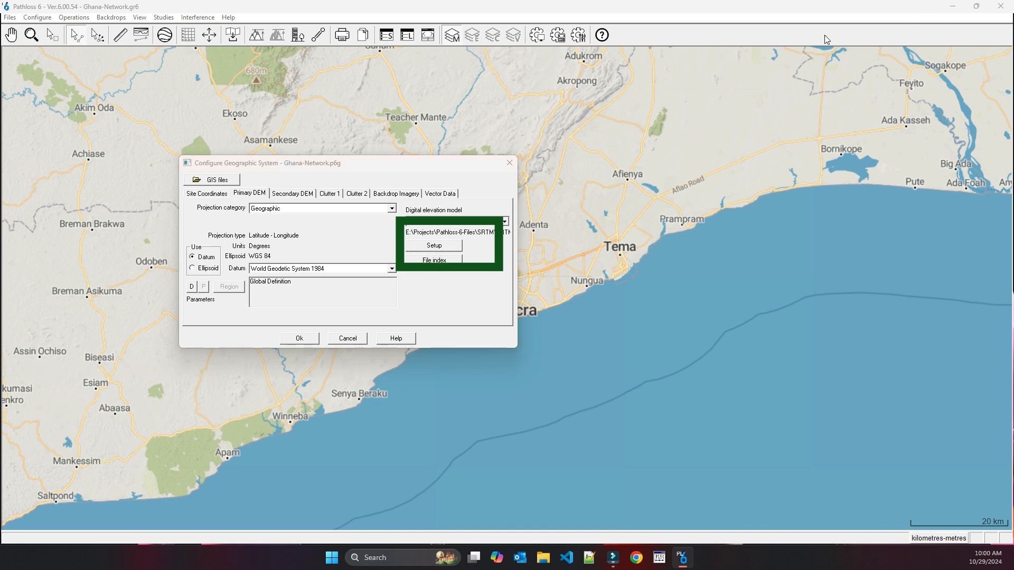
pyautogui.moveTo(321, 290); pyautogui.dragTo(330, 197)
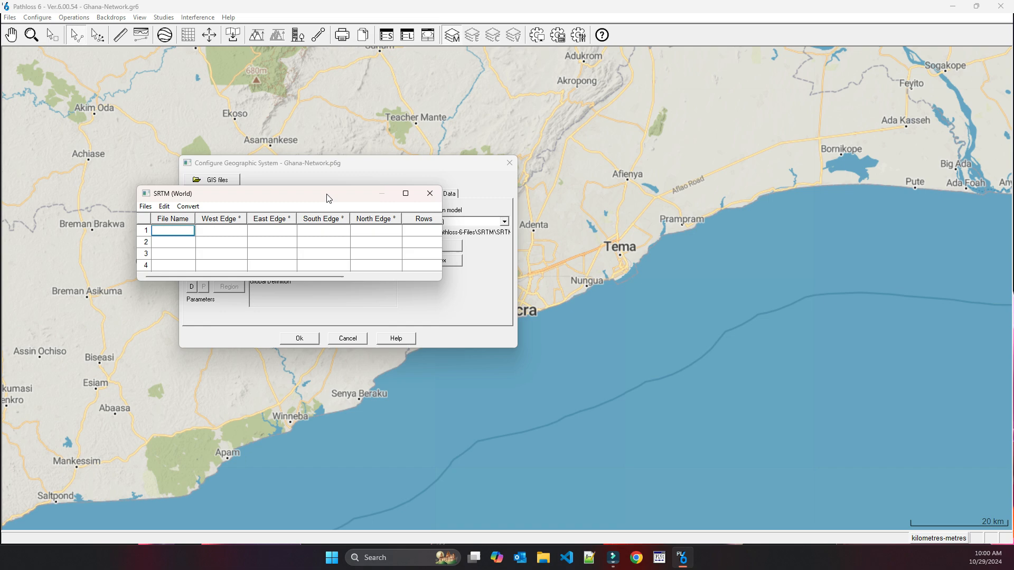
# Step: Import all SRTM hgt files from E:\Projects\Pathloss-6-Files\SRTM\SRTM into the SRTM (World) index
pyautogui.click(145, 207)
pyautogui.moveTo(164, 217)
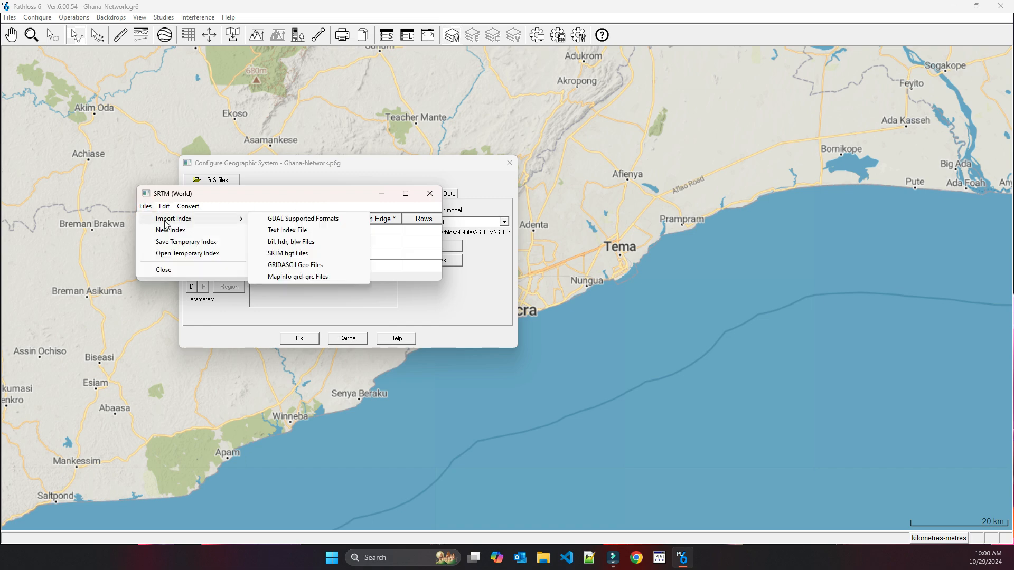
pyautogui.click(292, 254)
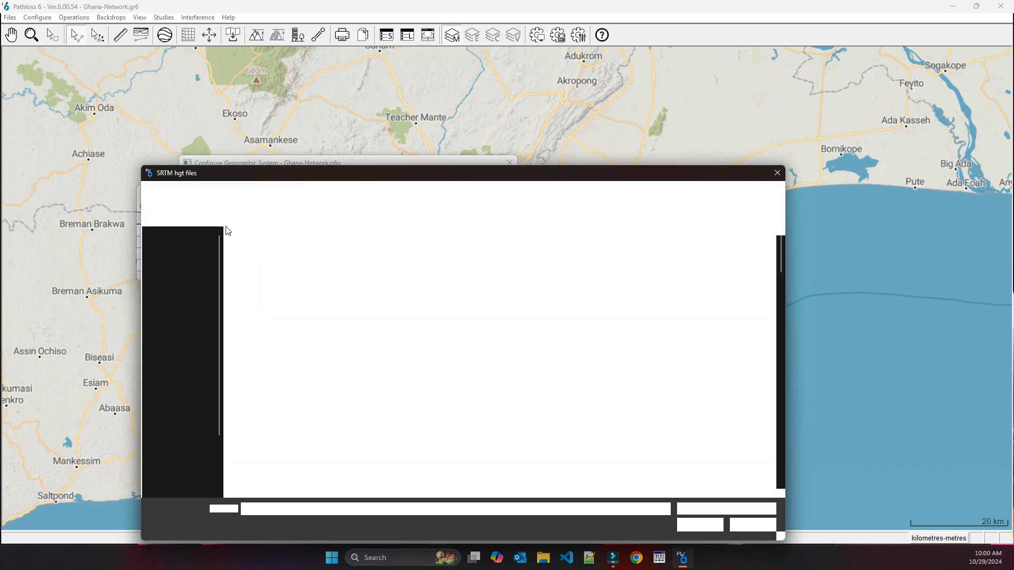
pyautogui.click(241, 233)
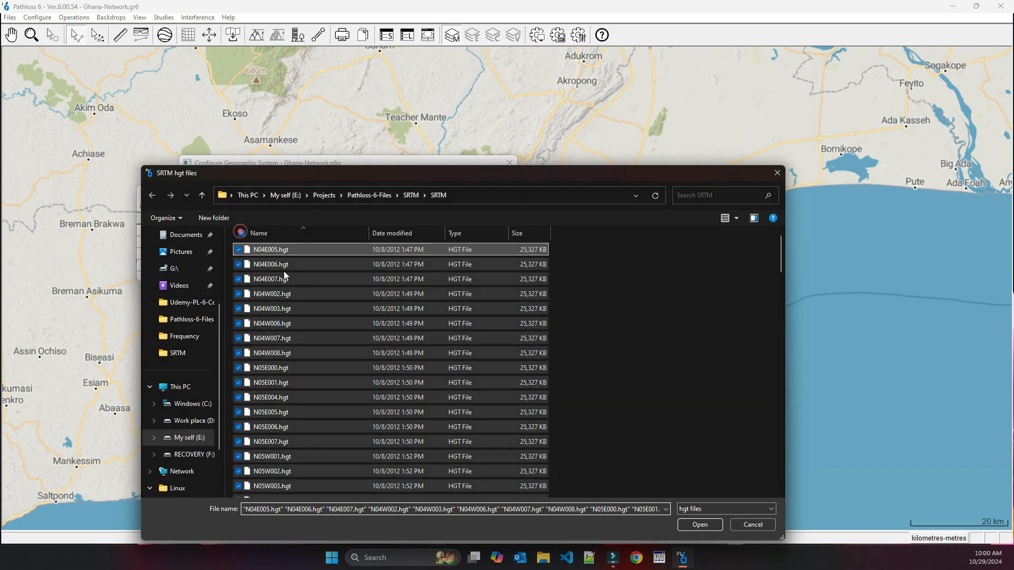
pyautogui.click(695, 527)
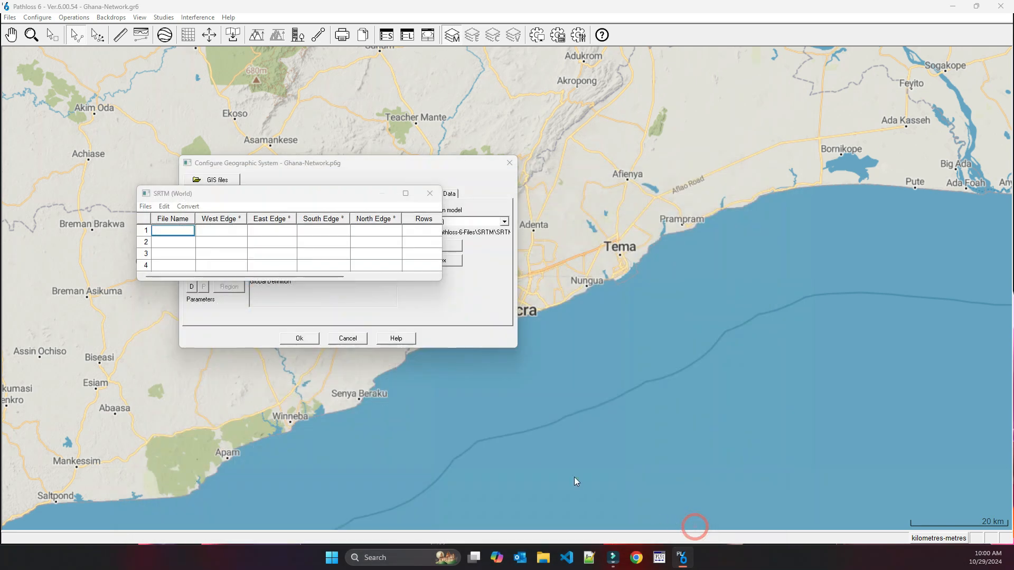
# Step: Save the temporary index as Ghana-Index.p6g in the SRTM folder, replacing the existing file
pyautogui.click(145, 206)
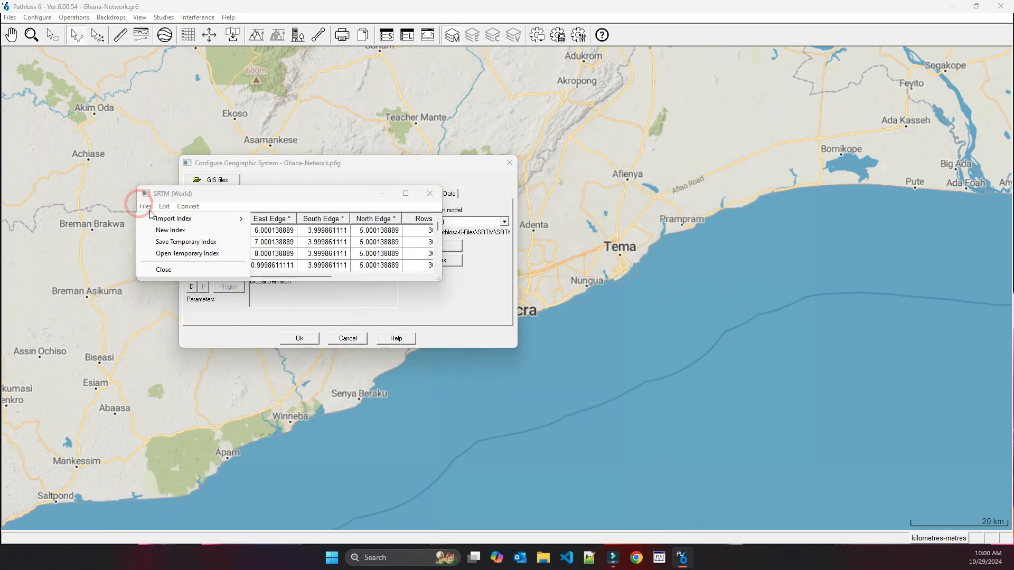
pyautogui.click(216, 241)
pyautogui.click(233, 464)
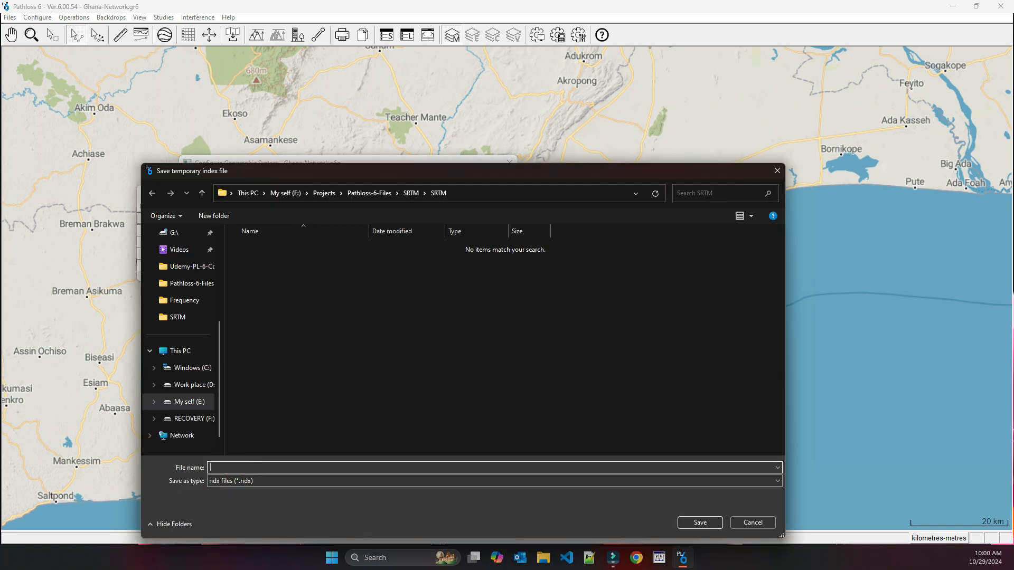
pyautogui.write('Ghana')
pyautogui.click(225, 481)
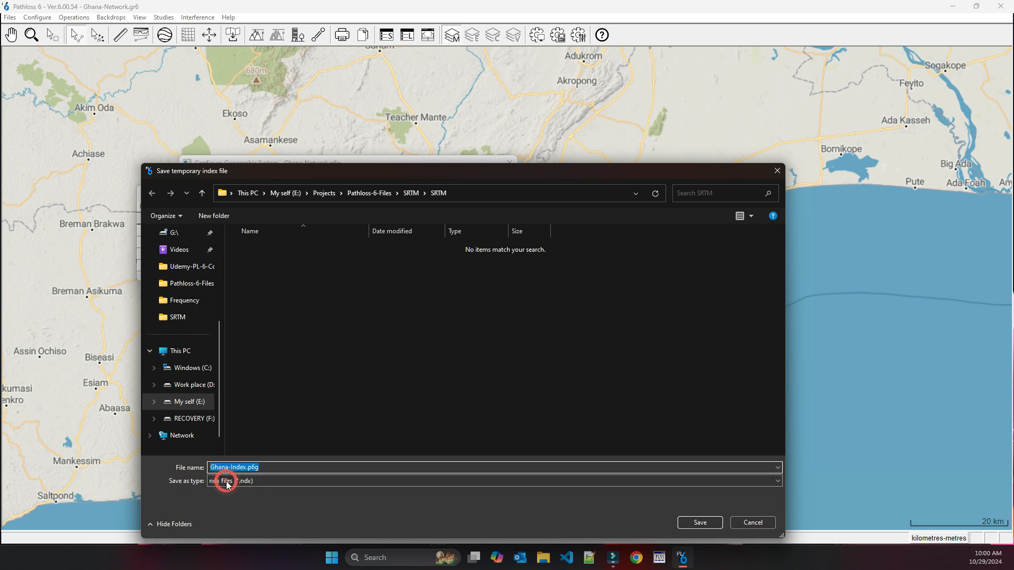
pyautogui.click(700, 522)
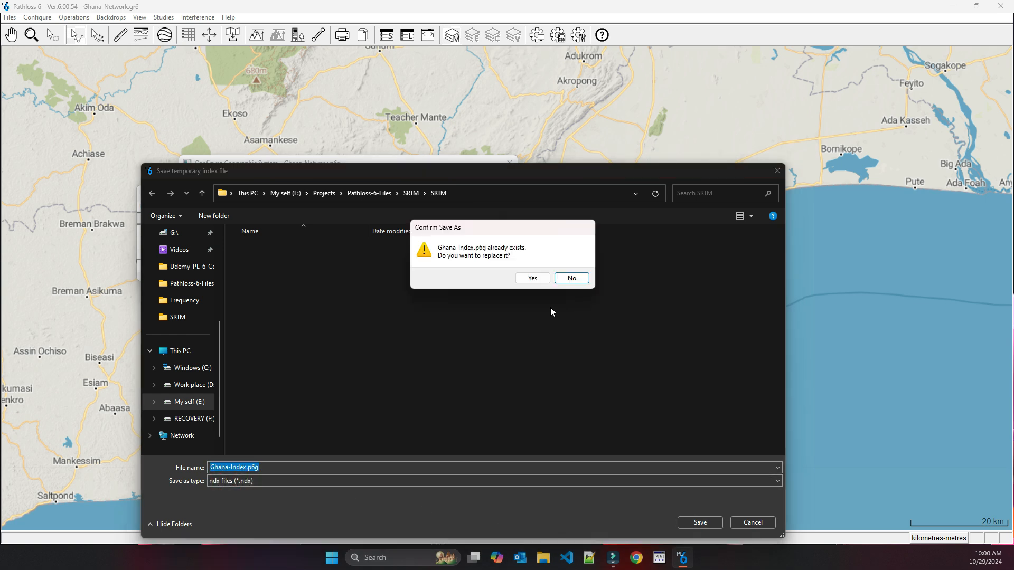
pyautogui.click(530, 276)
# Step: Close the SRTM index, accept the geographic system configuration and save its changes
pyautogui.click(429, 195)
pyautogui.click(296, 337)
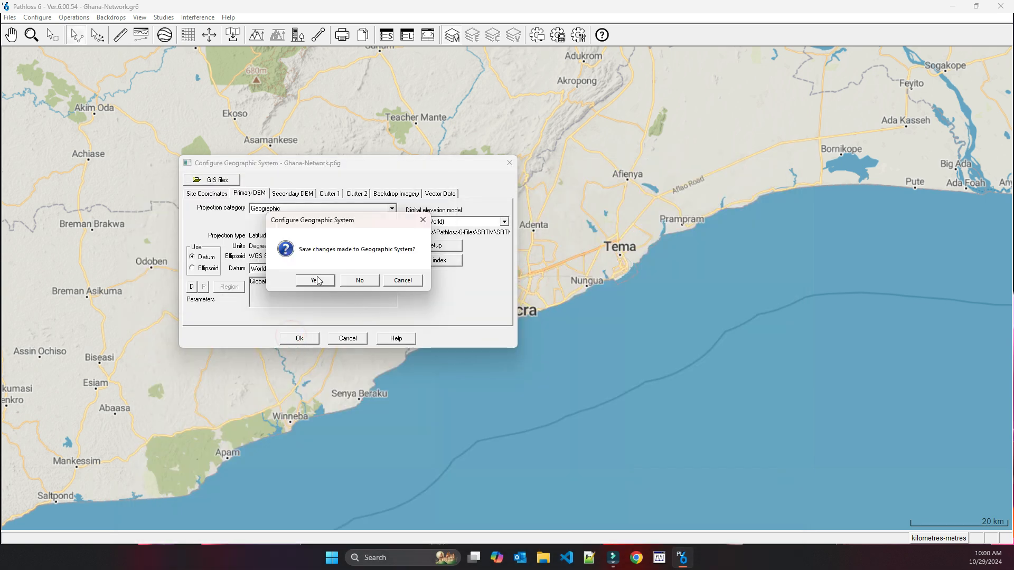
pyautogui.click(309, 281)
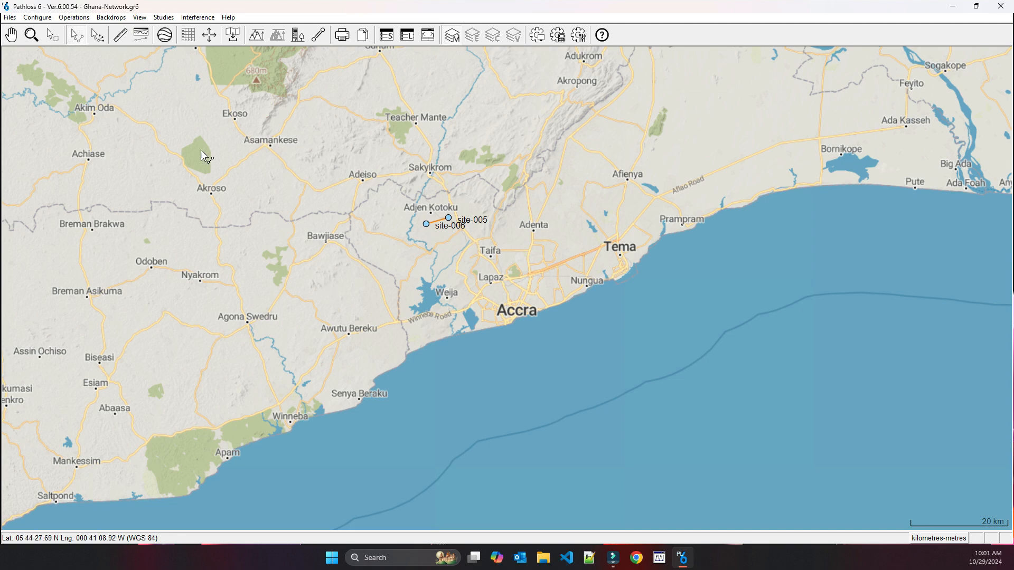
# Step: Open the folder selection for the GIS directory in the program options' startup and default settings
pyautogui.click(36, 17)
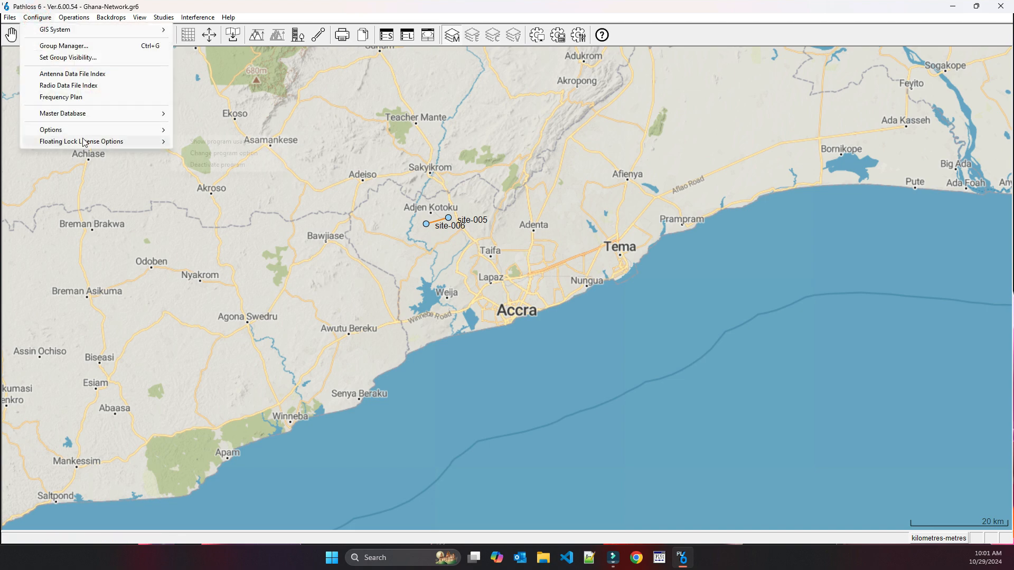
pyautogui.click(230, 157)
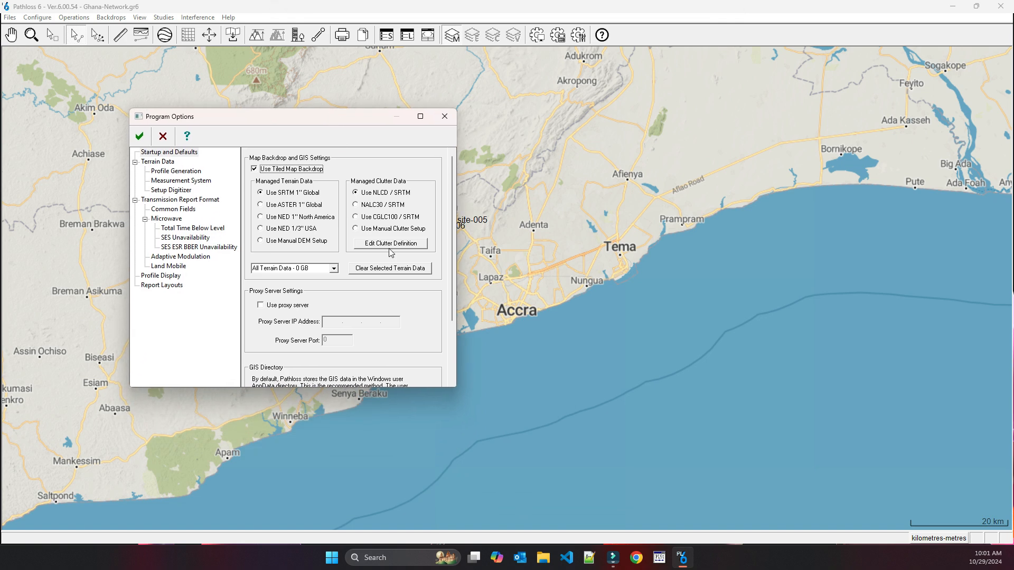
pyautogui.scroll(-3, 386, 270)
pyautogui.scroll(-3, 386, 270)
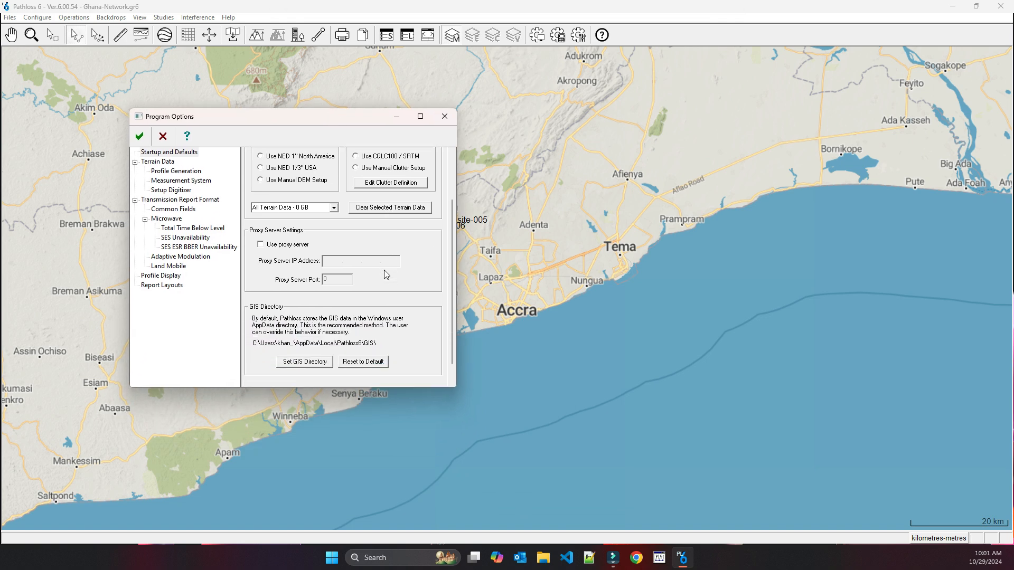
pyautogui.click(305, 351)
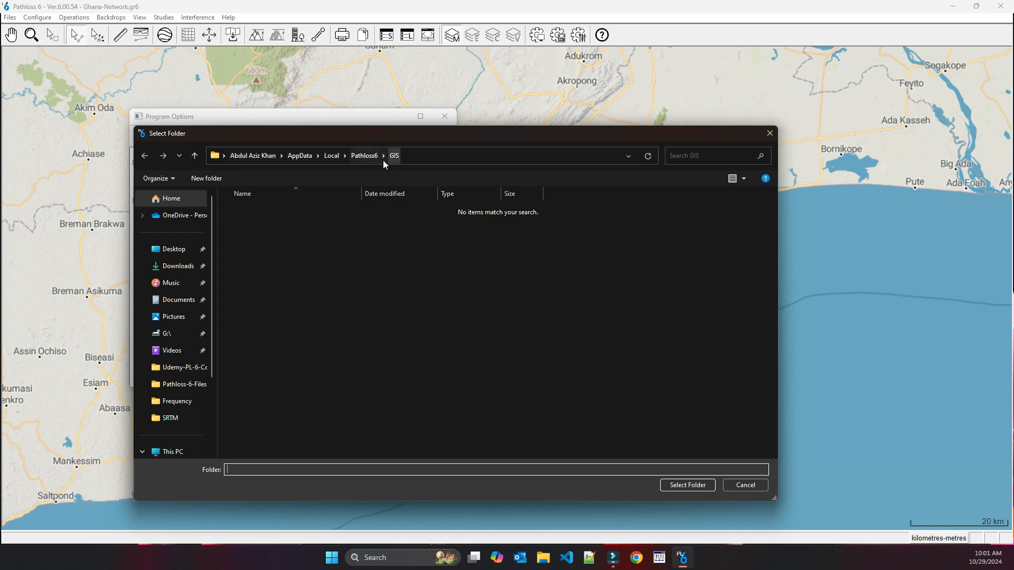
# Step: Set the GIS directory to E:\Projects\Pathloss-6-Files\SRTM\SRTM
pyautogui.scroll(-4, 182, 402)
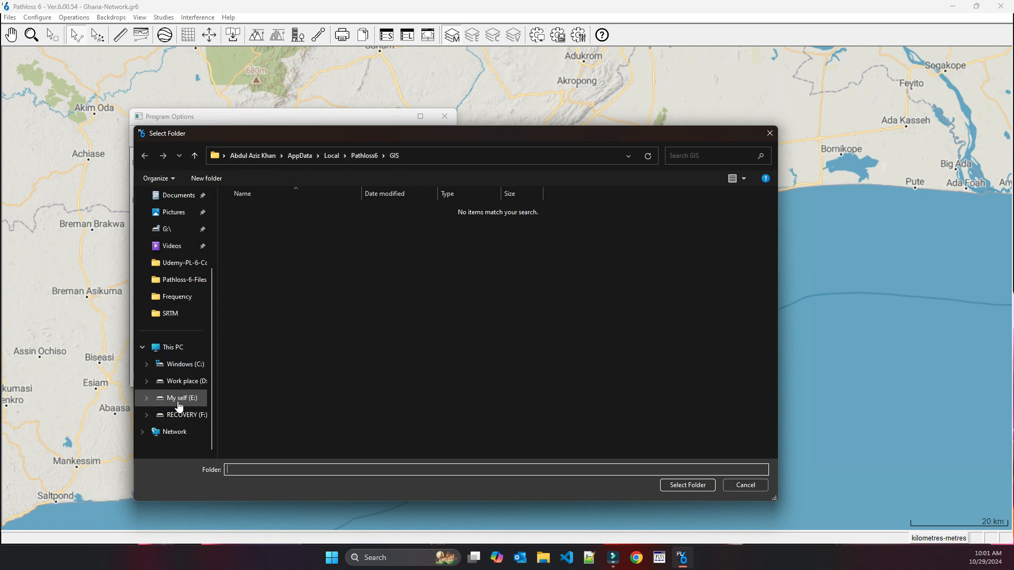
pyautogui.click(178, 401)
pyautogui.click(282, 221)
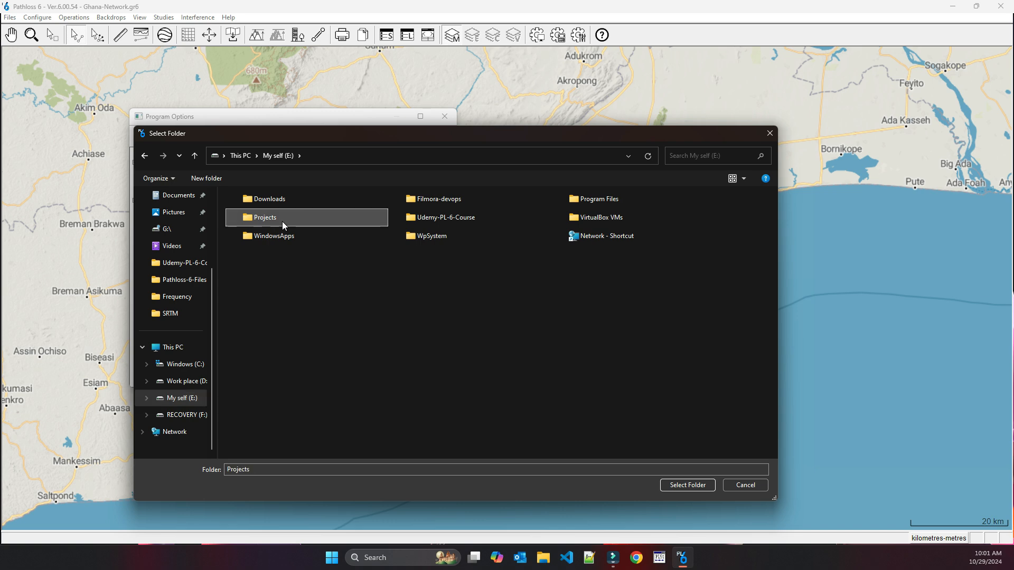
pyautogui.doubleClick(282, 221)
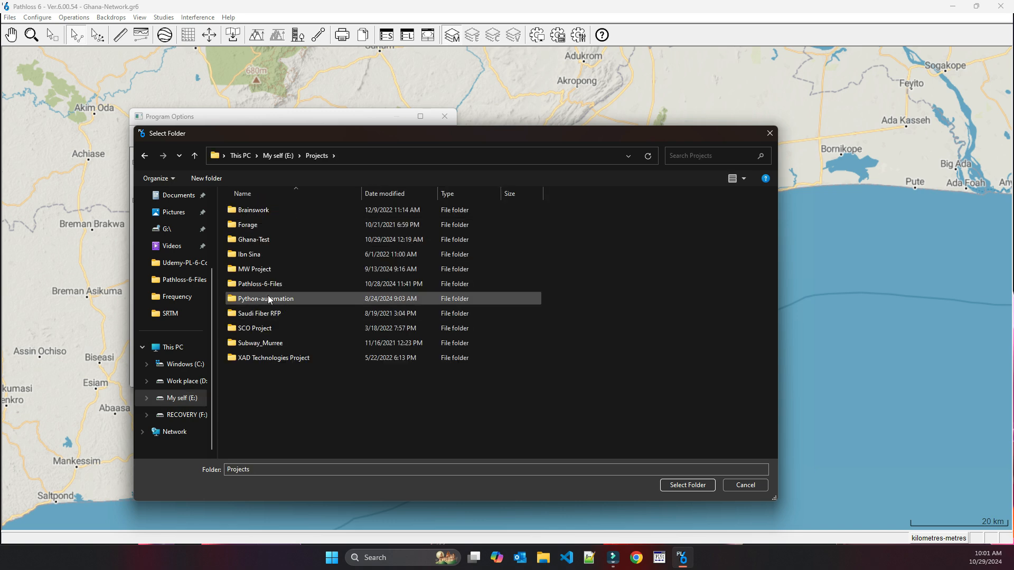
pyautogui.doubleClick(267, 287)
pyautogui.doubleClick(261, 238)
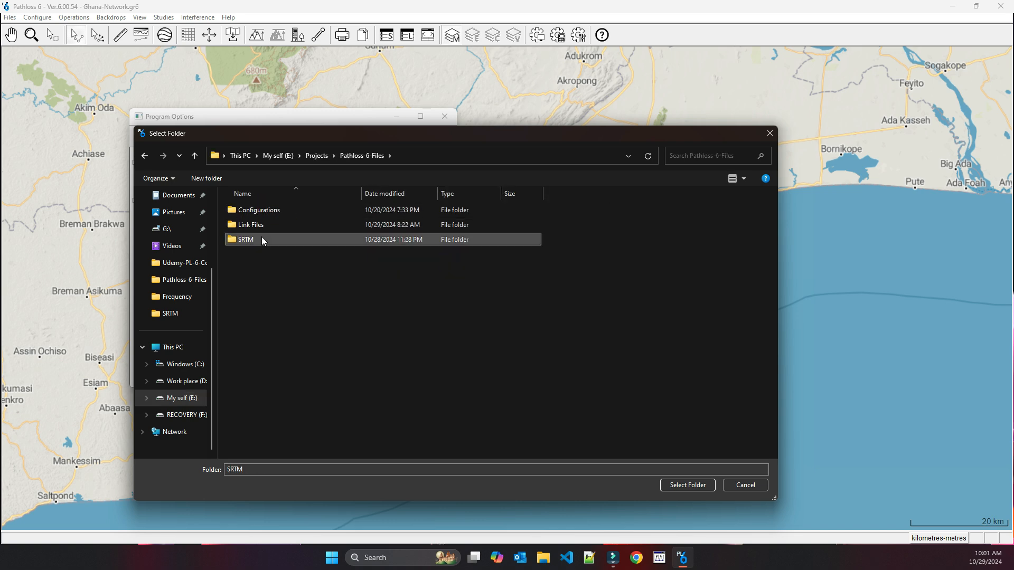
pyautogui.click(262, 212)
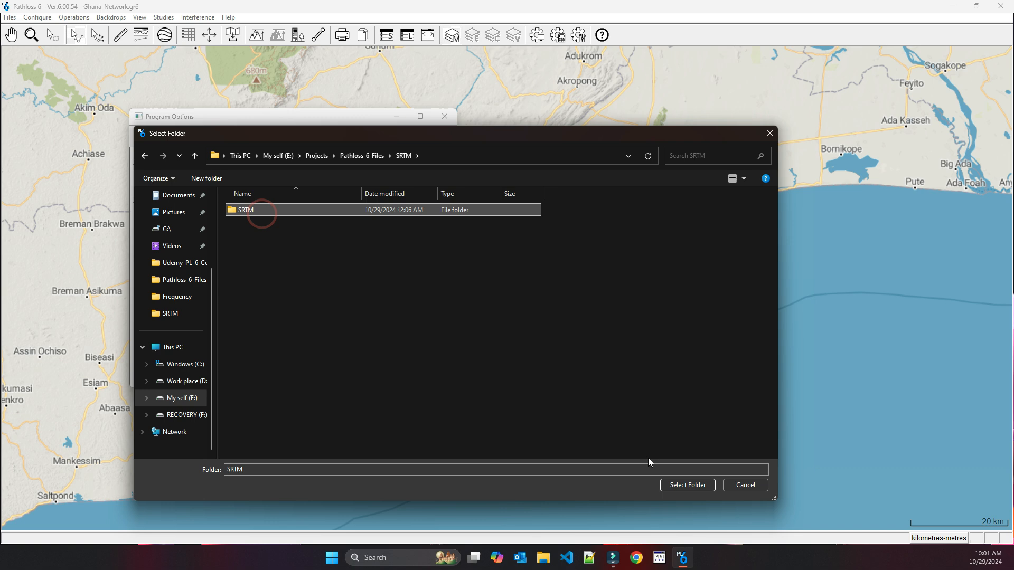
pyautogui.click(687, 484)
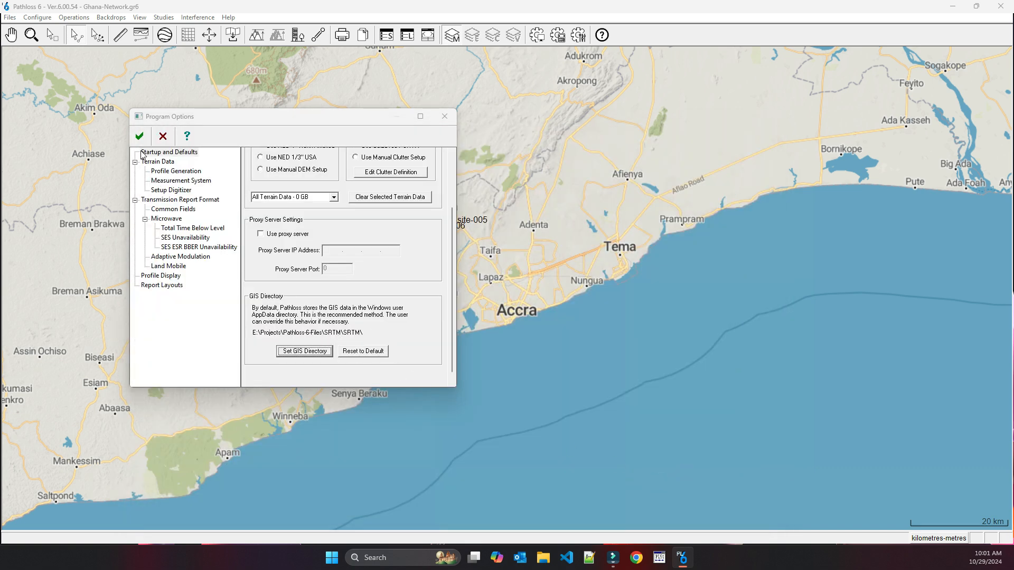
# Step: Accept the program options and save the Ghana-Network file
pyautogui.click(139, 136)
pyautogui.click(10, 17)
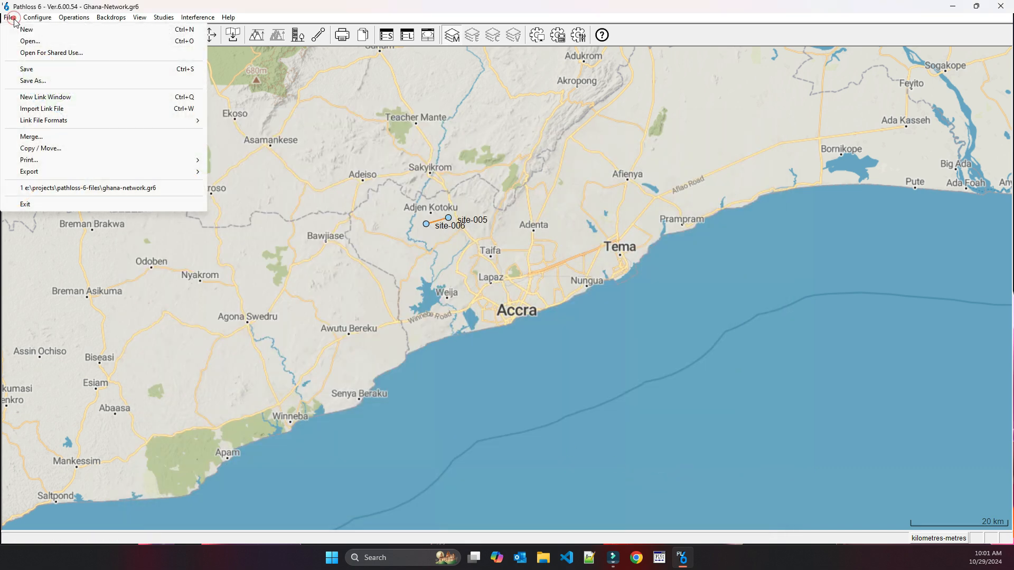
pyautogui.click(39, 70)
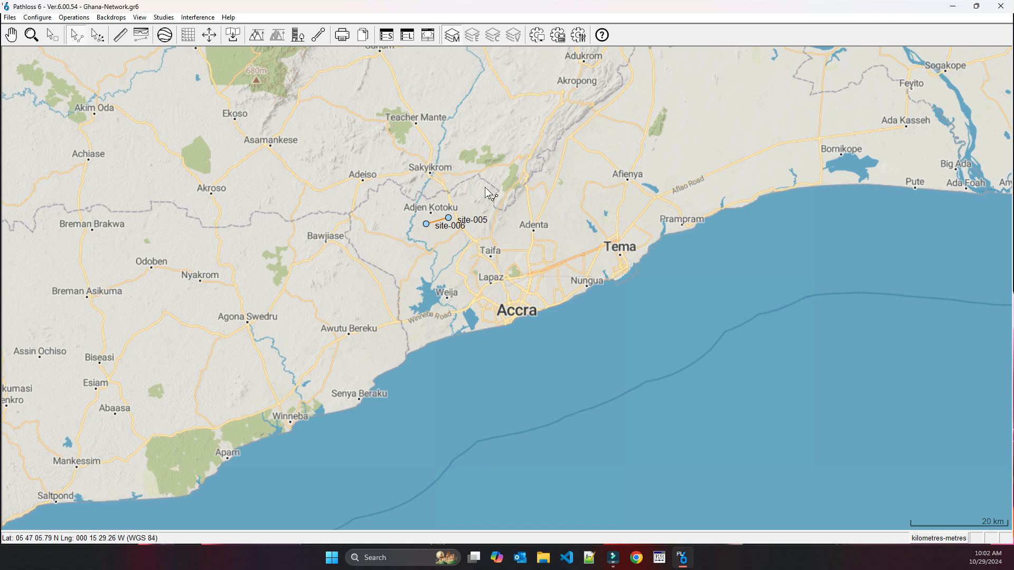
# Step: Try twice to retrieve elevation data for the displayed map area around Accra, dismissing each message
pyautogui.click(255, 35)
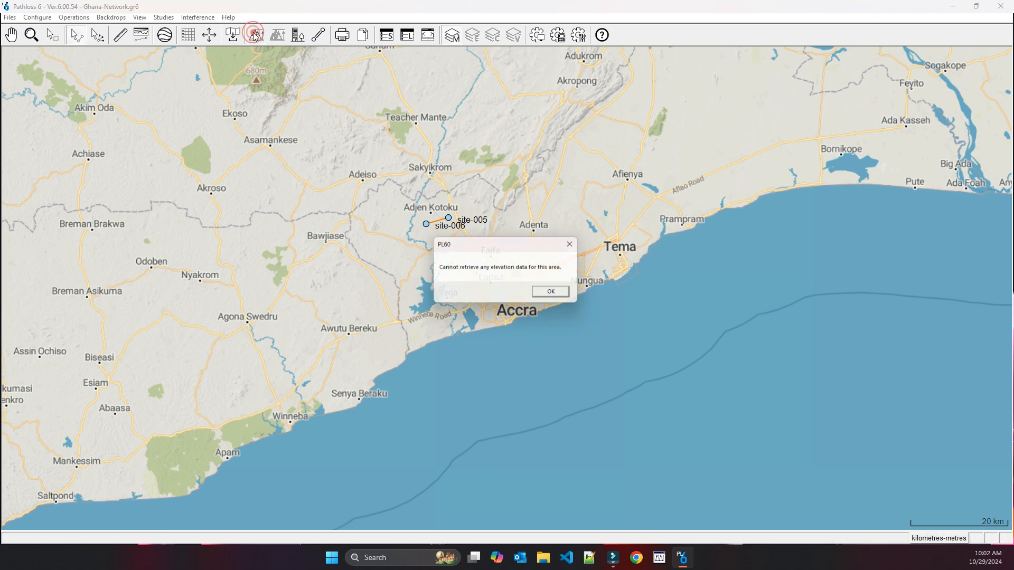
pyautogui.click(554, 293)
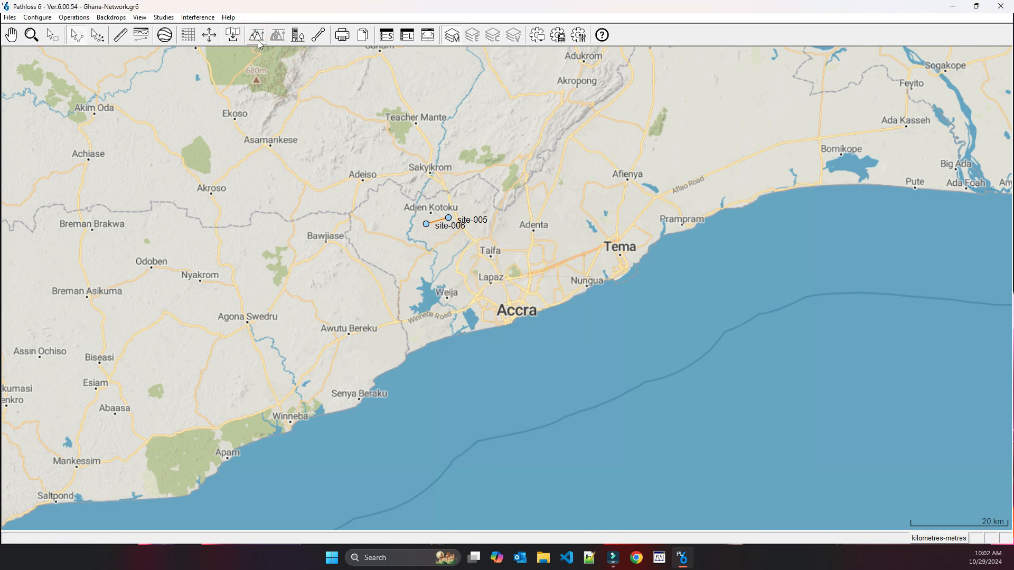
pyautogui.click(257, 36)
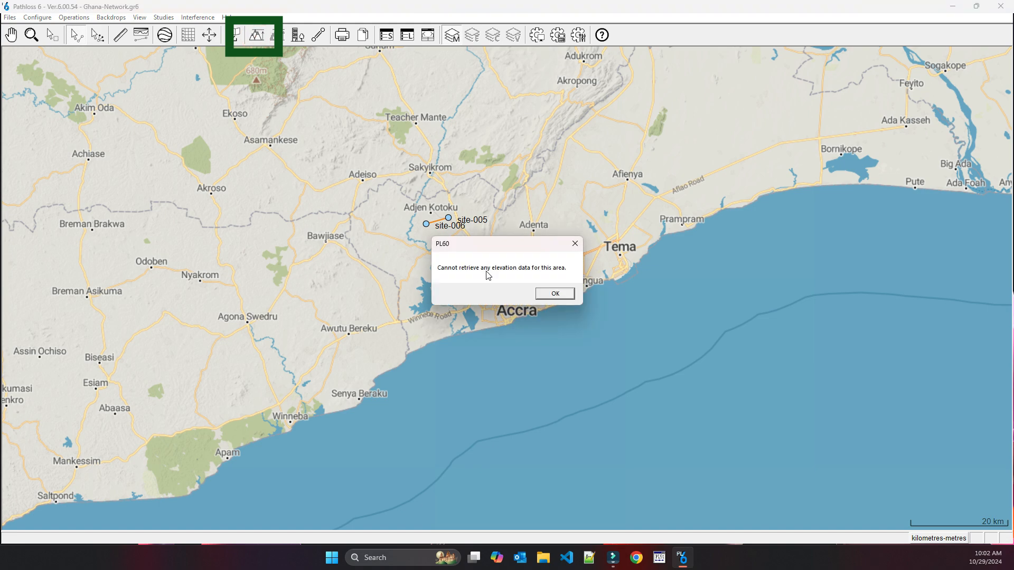
pyautogui.click(553, 292)
pyautogui.scroll(-2, 506, 288)
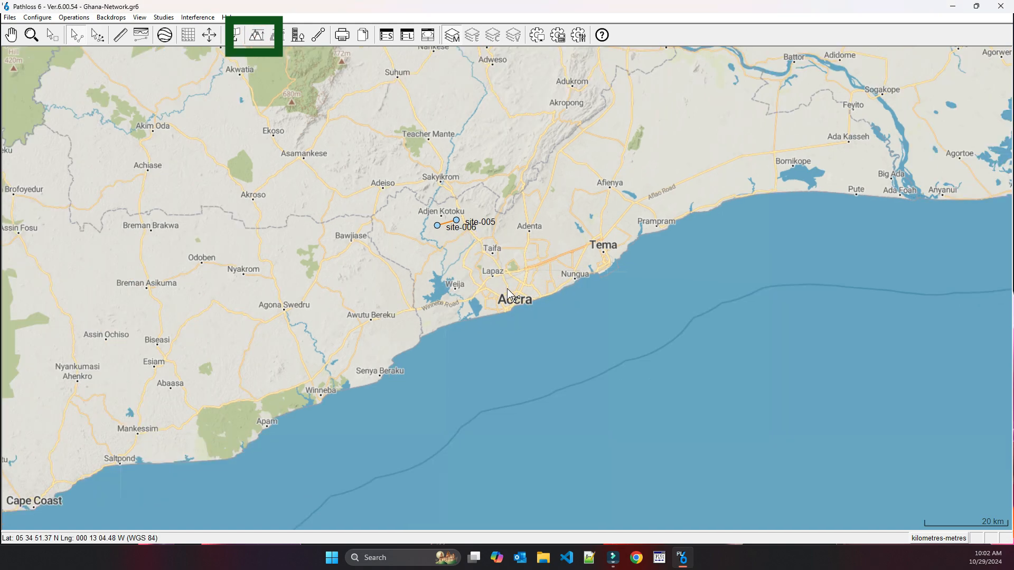
# Step: Check and accept the SRTM (World) main directory for the primary DEM in the Ghana-Network geographic system configuration
pyautogui.click(37, 17)
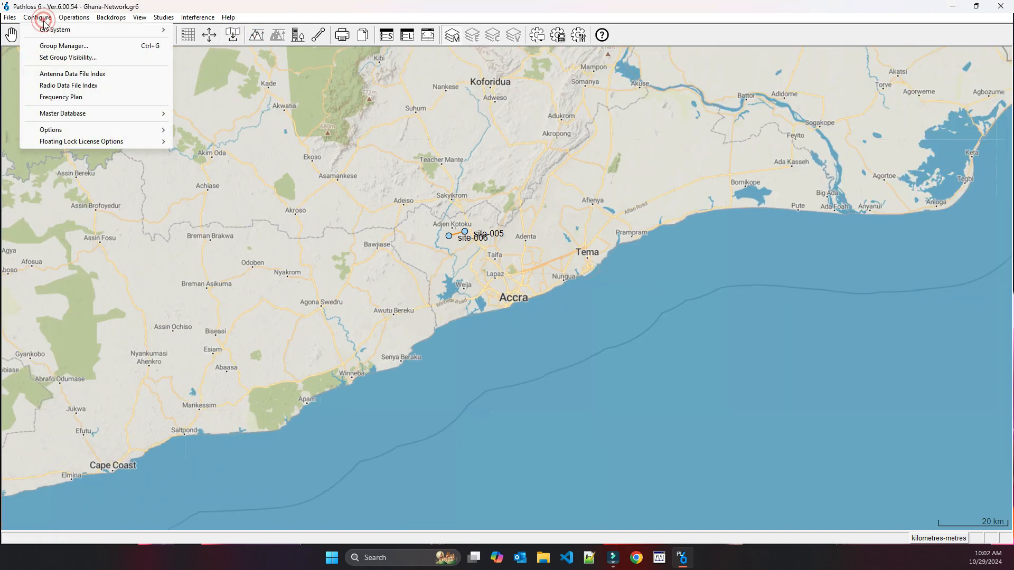
pyautogui.moveTo(68, 34)
pyautogui.click(228, 87)
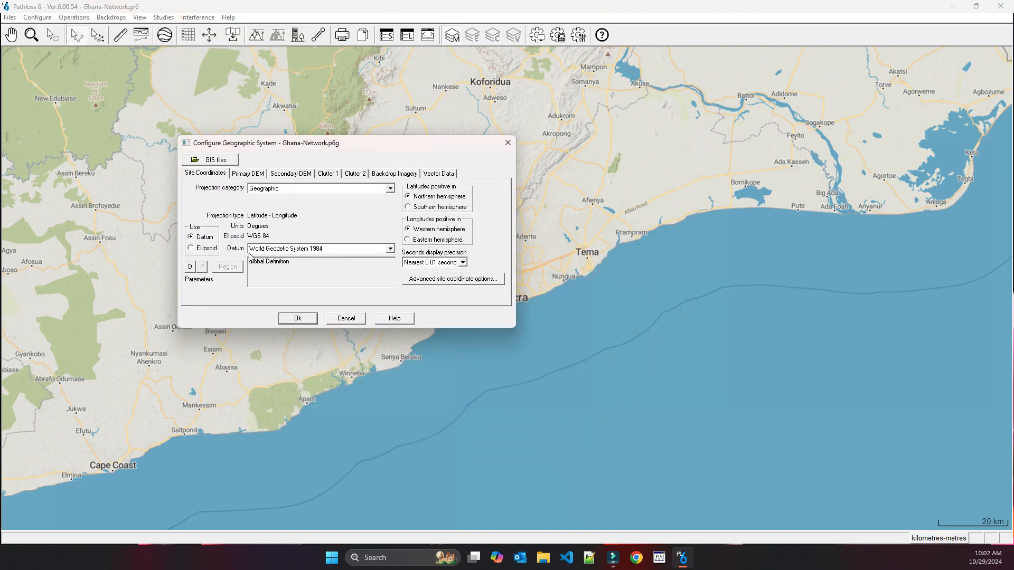
pyautogui.click(248, 173)
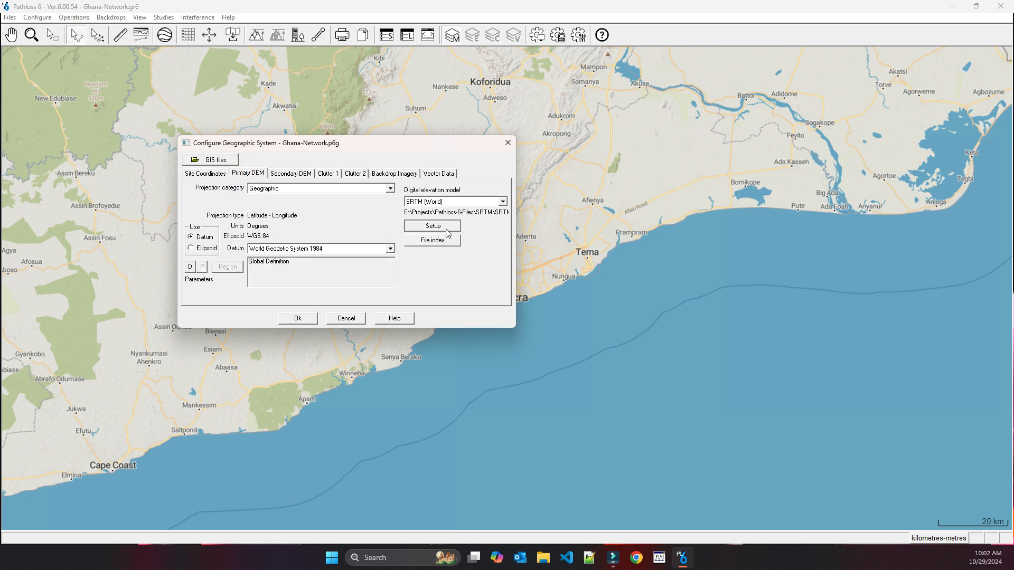
pyautogui.click(446, 228)
pyautogui.moveTo(675, 266); pyautogui.dragTo(305, 202)
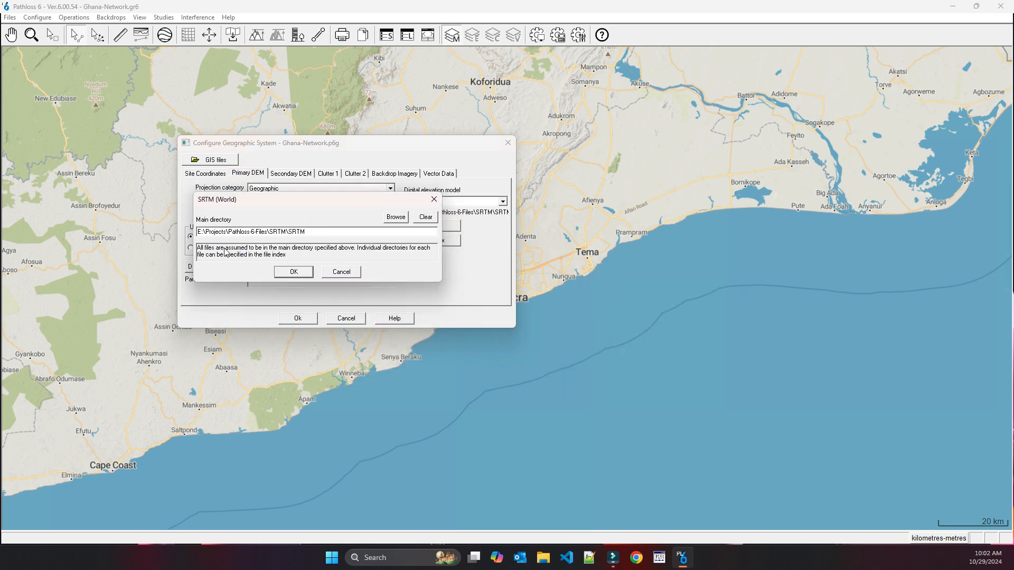
pyautogui.click(285, 273)
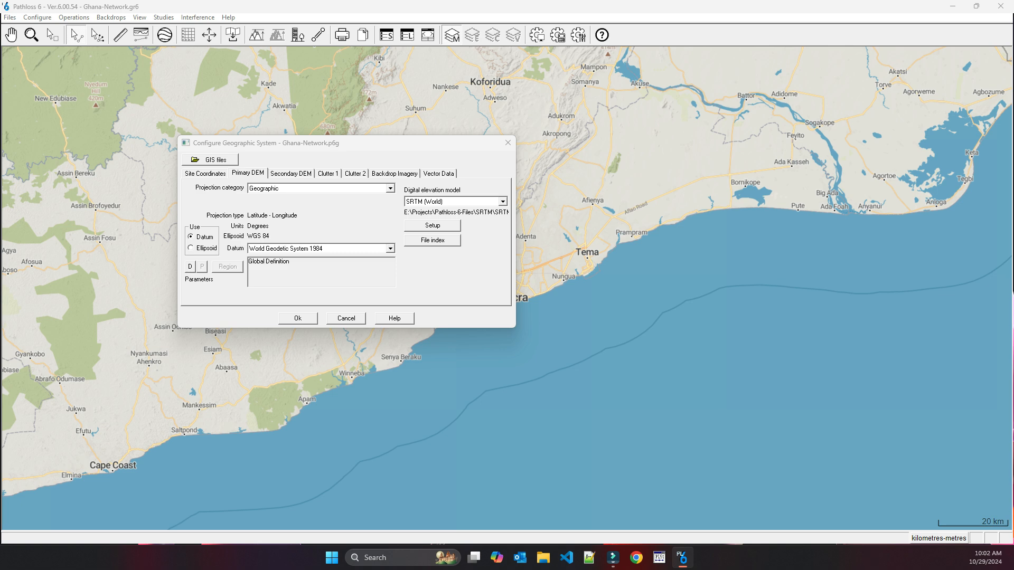
# Step: Import all hgt files from the E:\Projects\Pathloss-6-Files\SRTM\SRTM folder into the primary DEM's file index and close the index
pyautogui.click(432, 241)
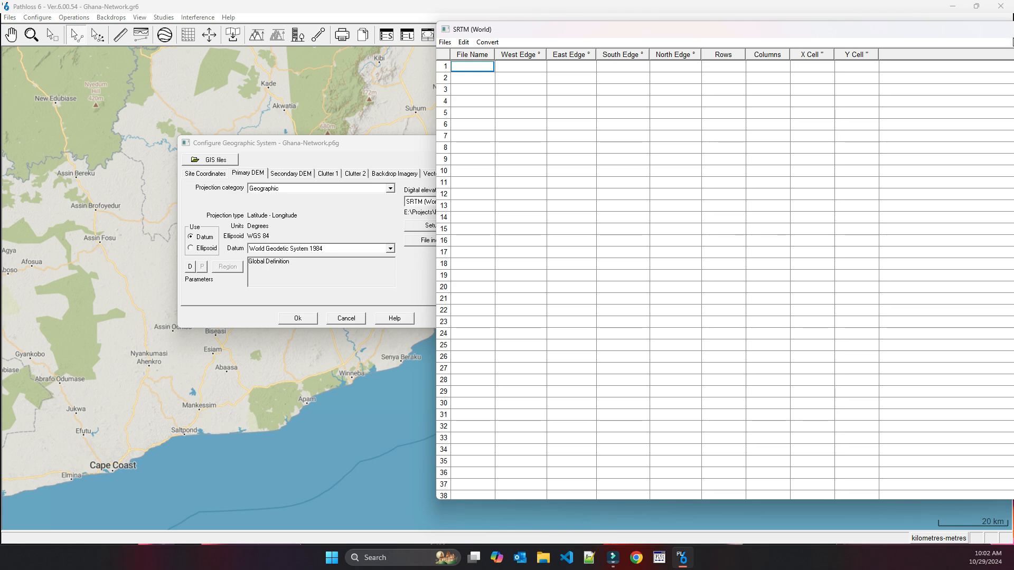
pyautogui.moveTo(1013, 31); pyautogui.dragTo(658, 57)
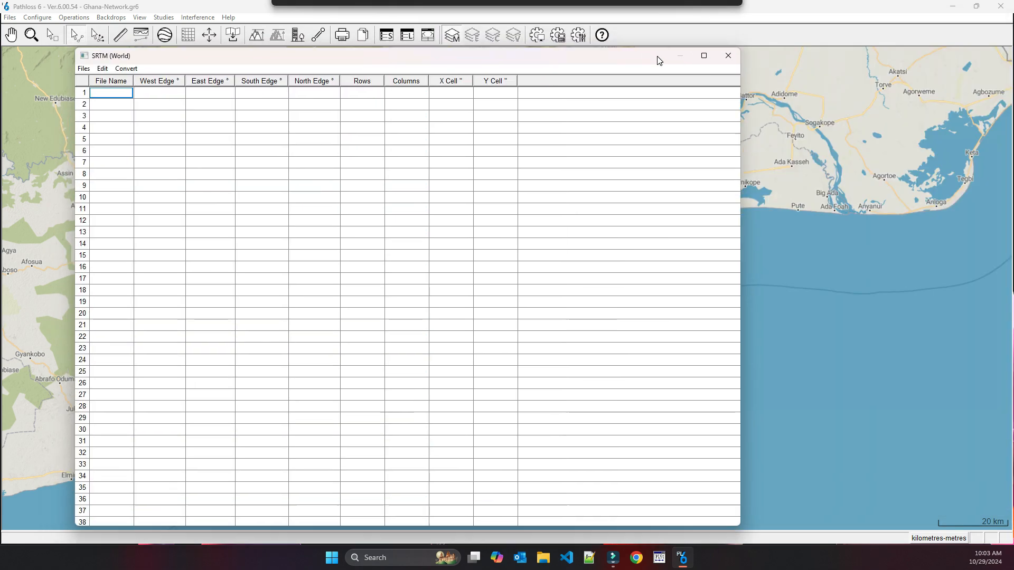
pyautogui.click(83, 68)
pyautogui.moveTo(161, 83)
pyautogui.click(231, 114)
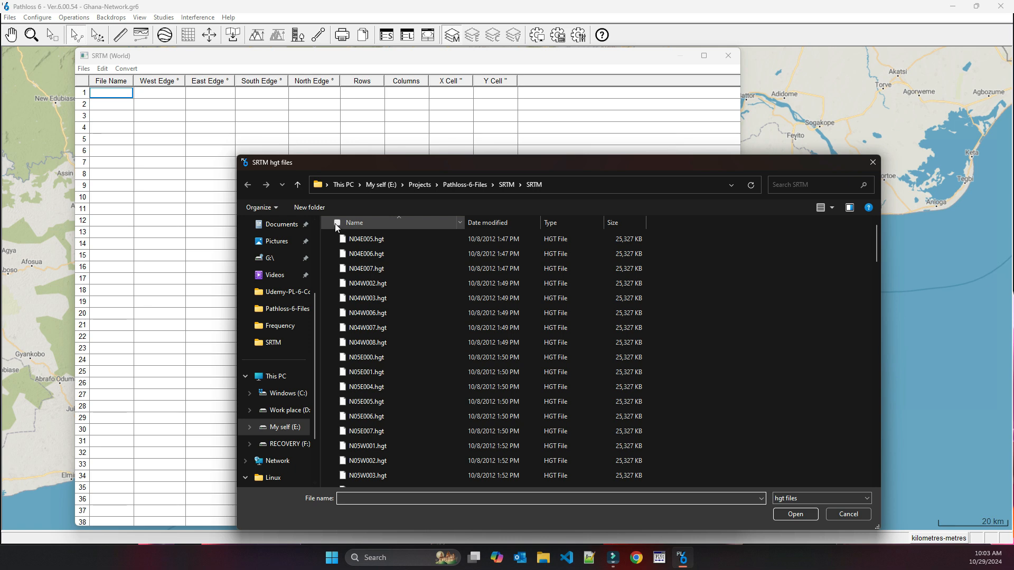
pyautogui.click(336, 224)
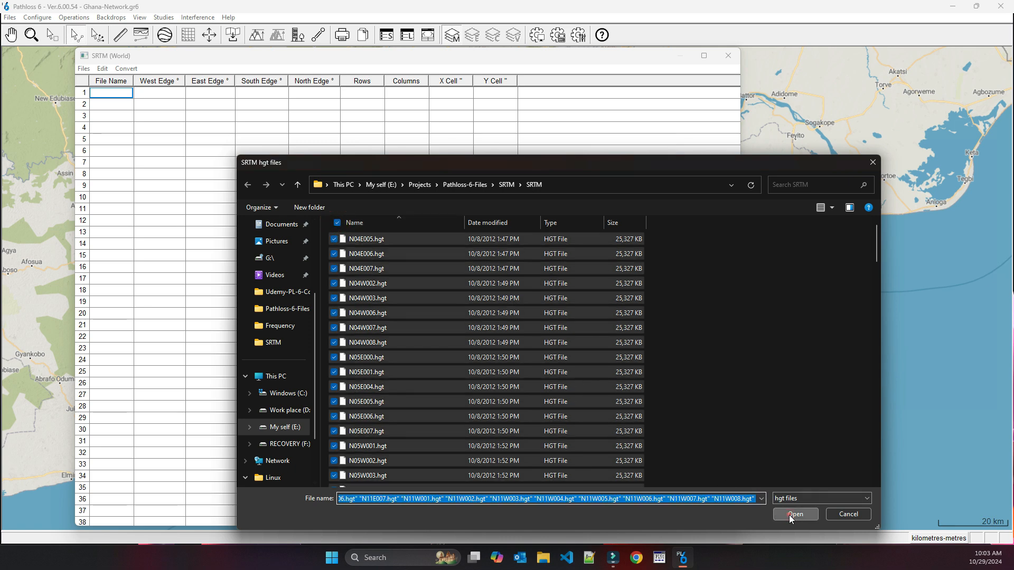
pyautogui.click(795, 514)
pyautogui.click(728, 56)
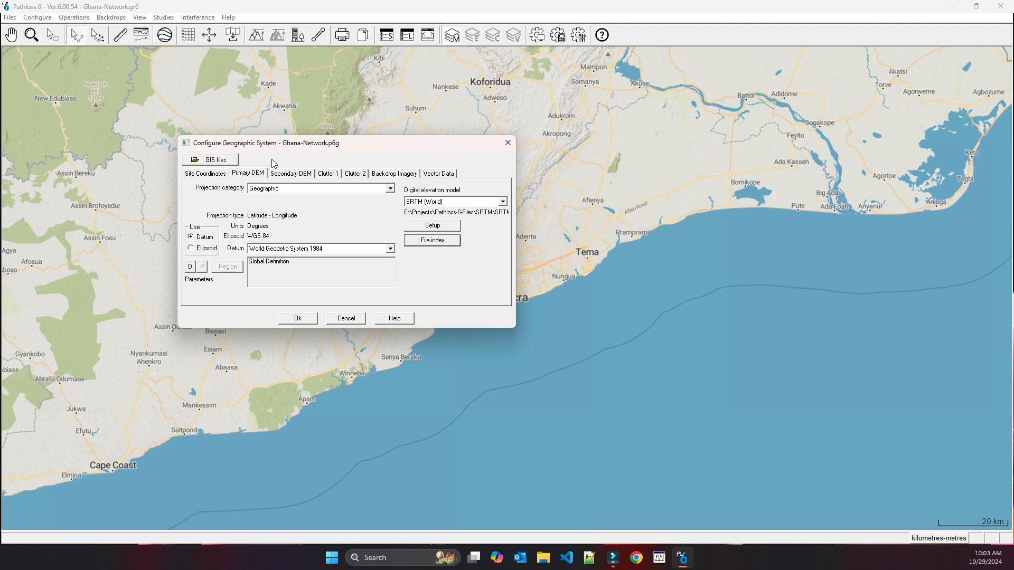
# Step: Save the geographic system changes and generate the elevation backdrop for the displayed map area
pyautogui.click(297, 318)
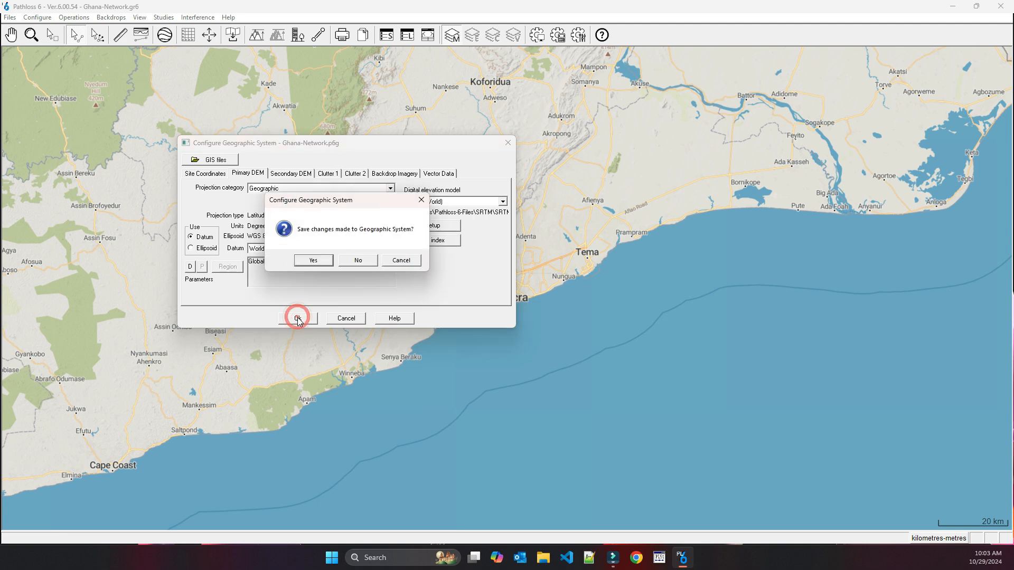
pyautogui.click(307, 259)
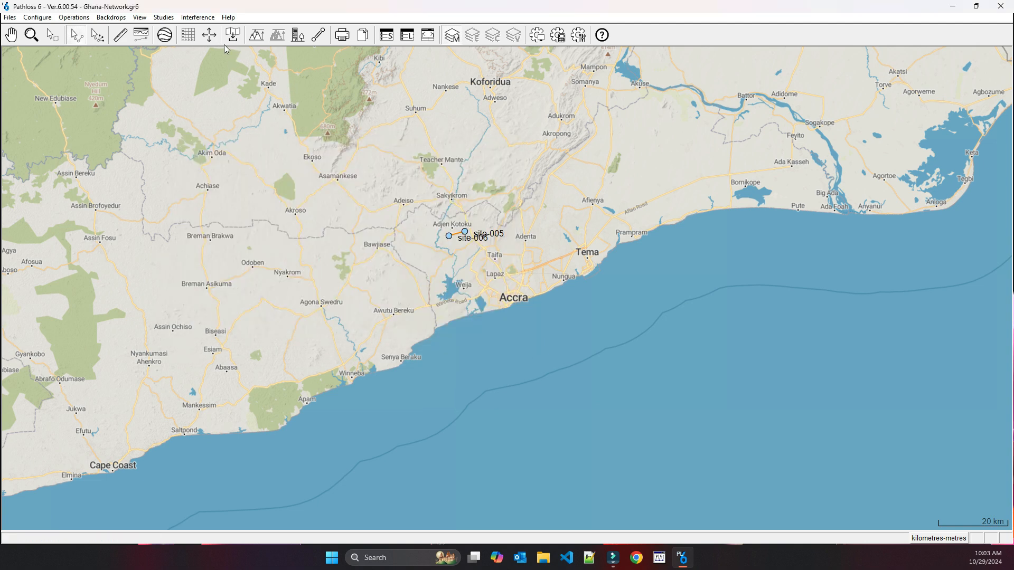
pyautogui.click(257, 35)
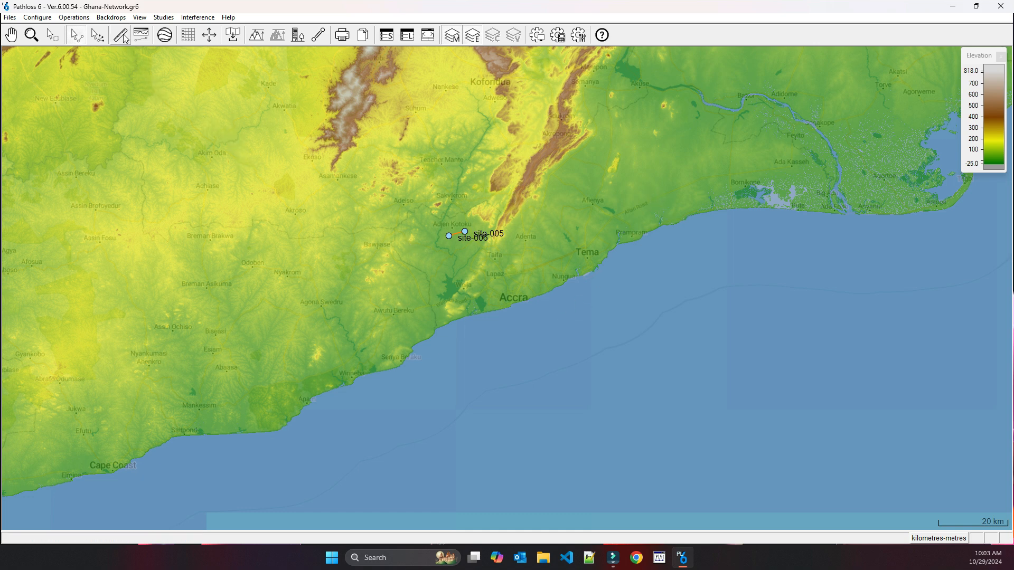
# Step: Hide the Elevation Backdrop layer in the layers and transparency settings
pyautogui.click(139, 17)
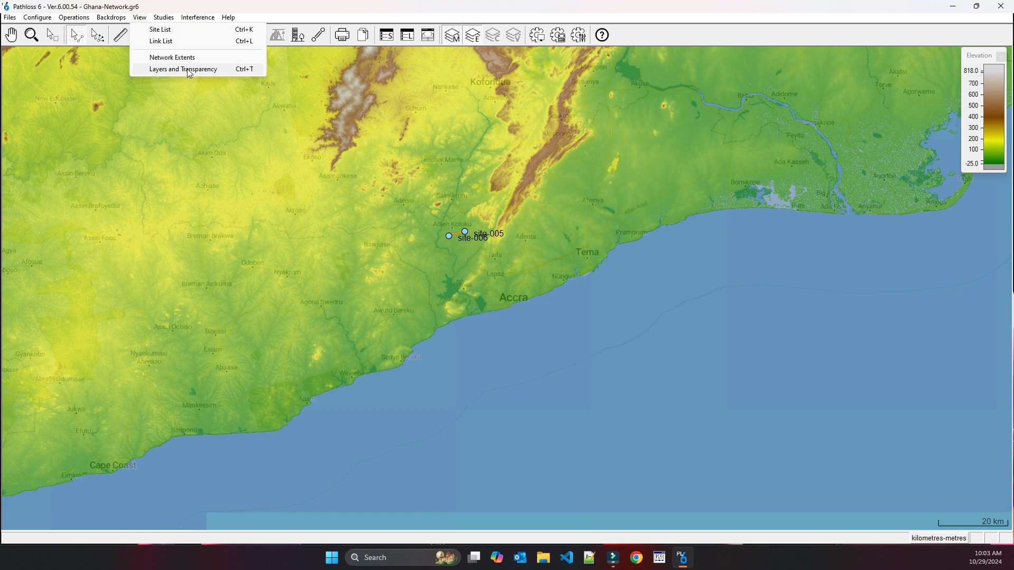
pyautogui.click(188, 70)
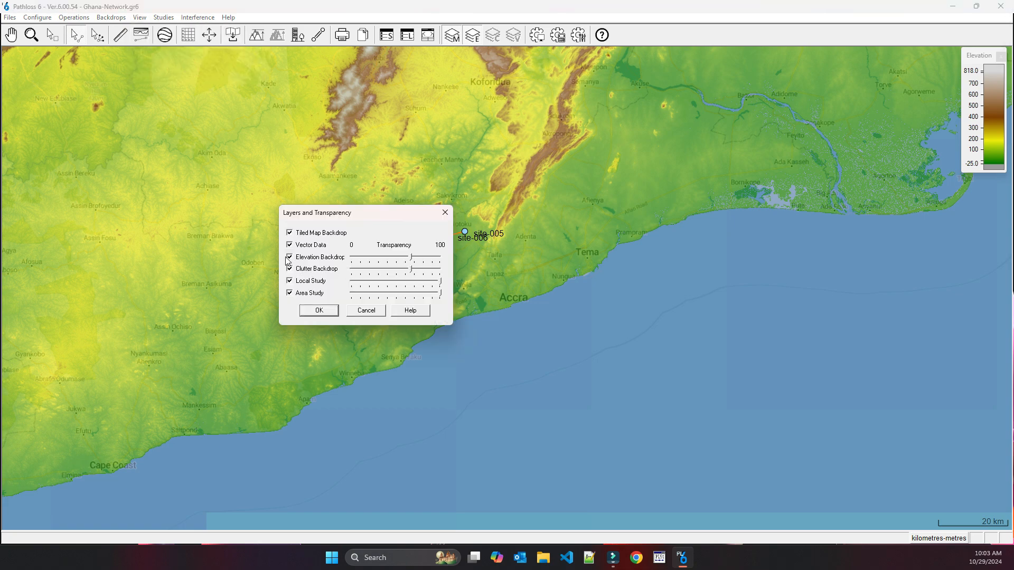
pyautogui.click(290, 258)
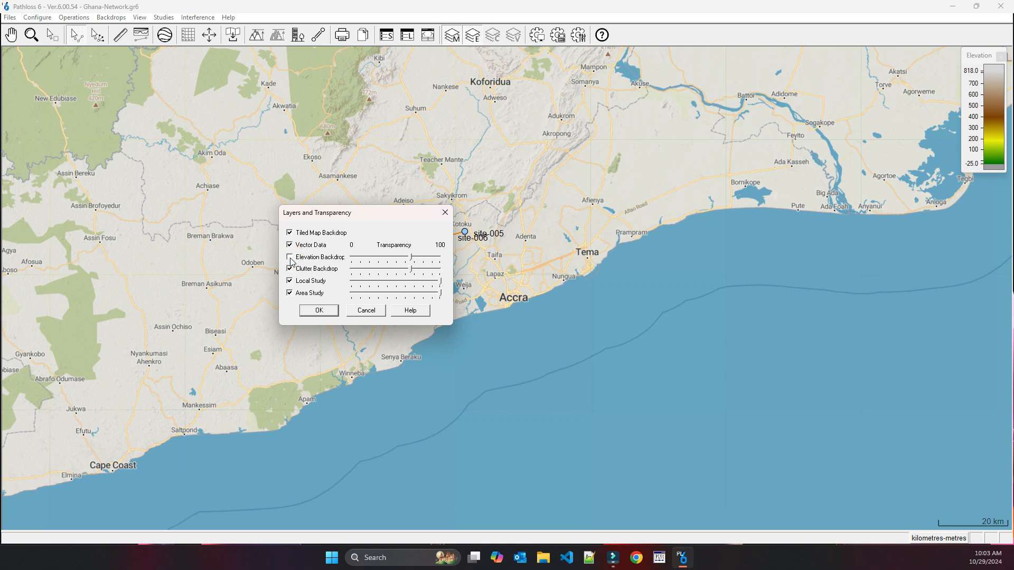
pyautogui.click(319, 311)
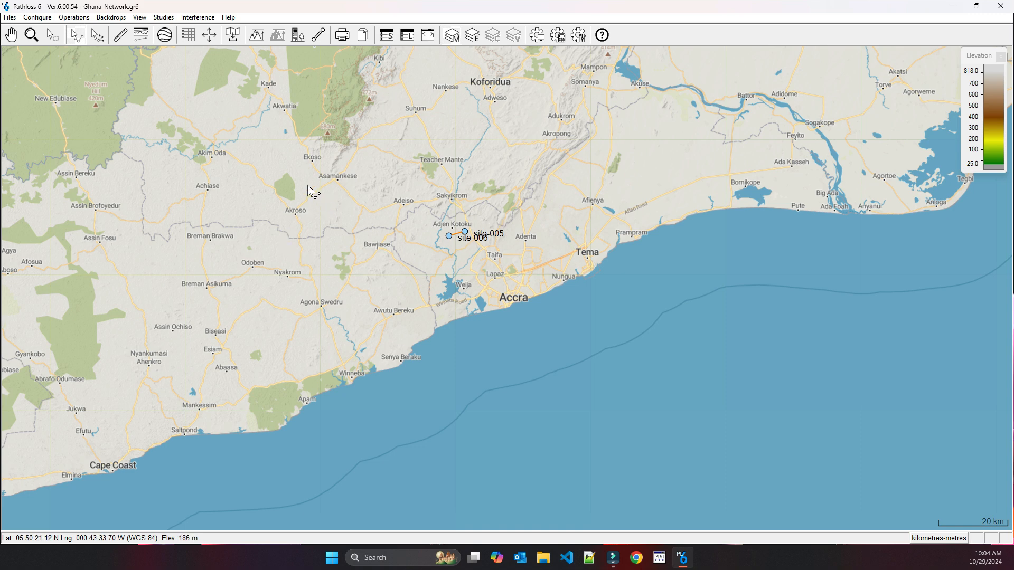
pyautogui.click(147, 19)
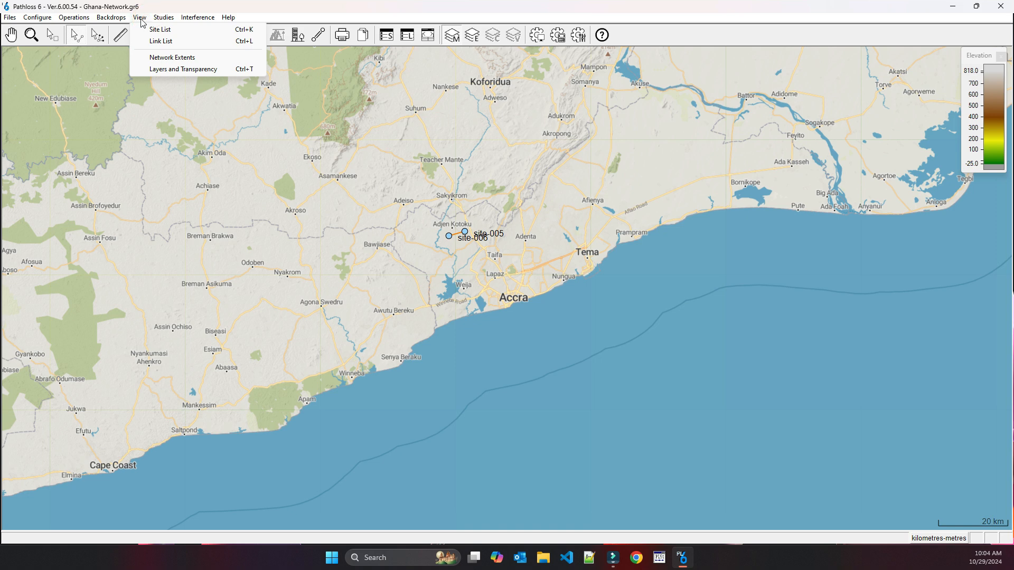
pyautogui.click(79, 30)
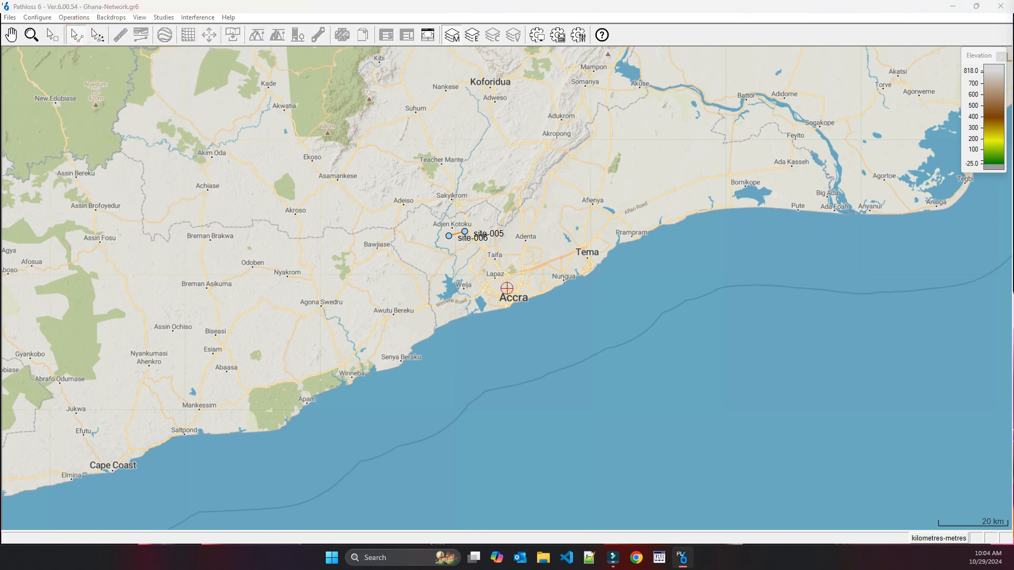
pyautogui.click(506, 288)
pyautogui.moveTo(583, 101); pyautogui.dragTo(169, 142)
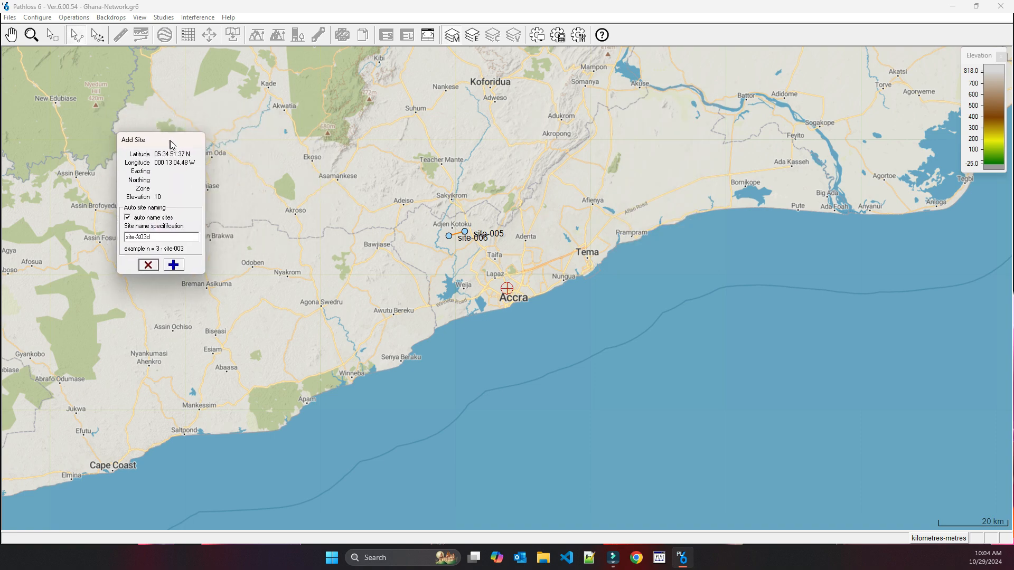
pyautogui.scroll(1, 483, 266)
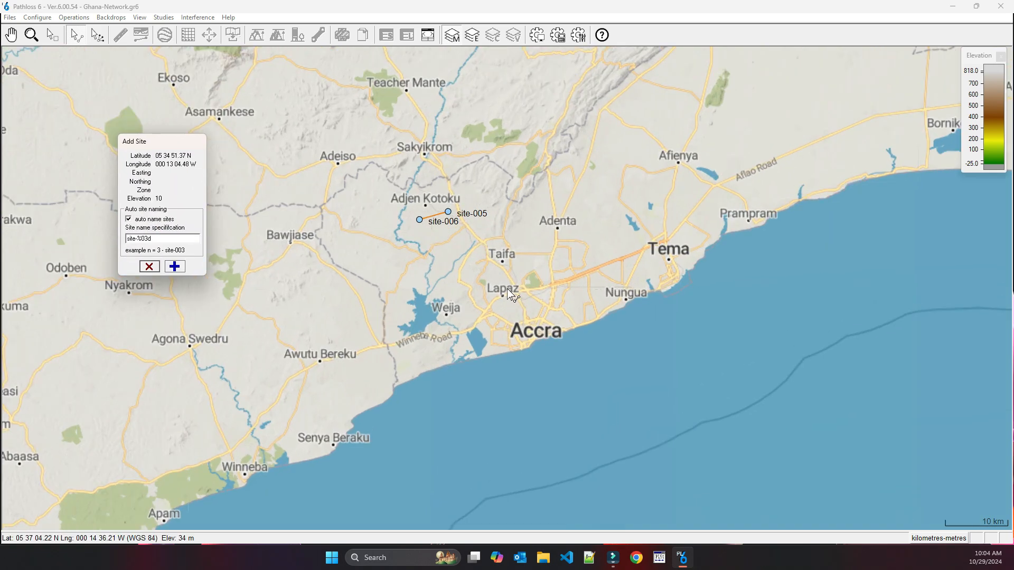
pyautogui.scroll(-1, 507, 288)
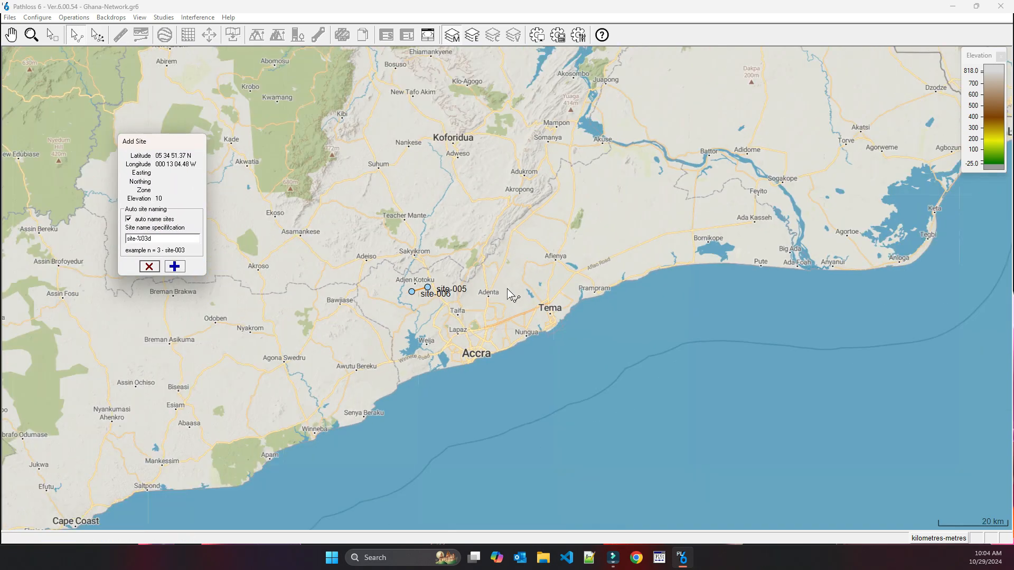
pyautogui.scroll(1, 507, 288)
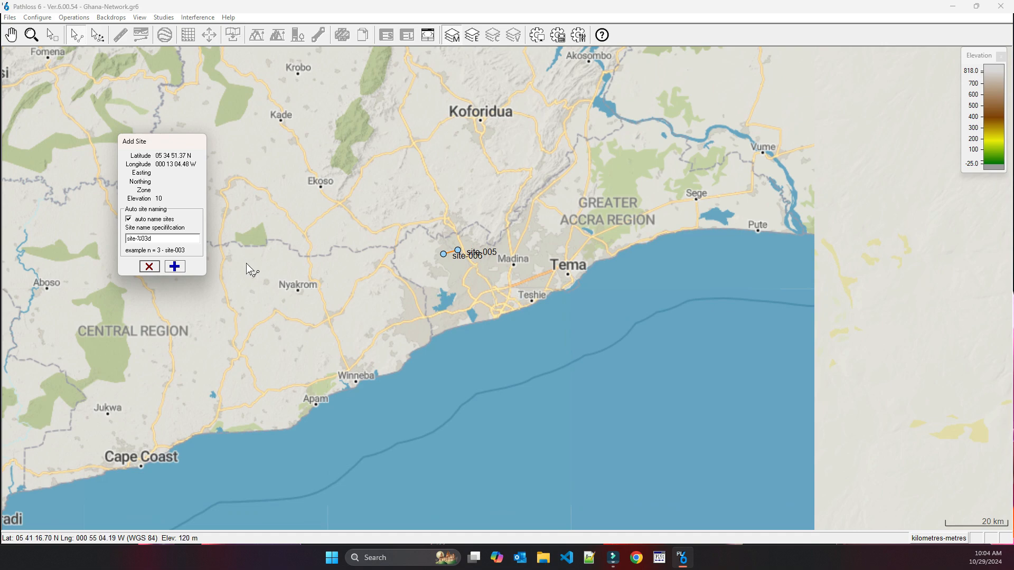
pyautogui.click(148, 267)
# Step: Add an auto-named site just north of Kasoa at about 05 32 24 N, 000 26 11 W
pyautogui.scroll(2, 506, 288)
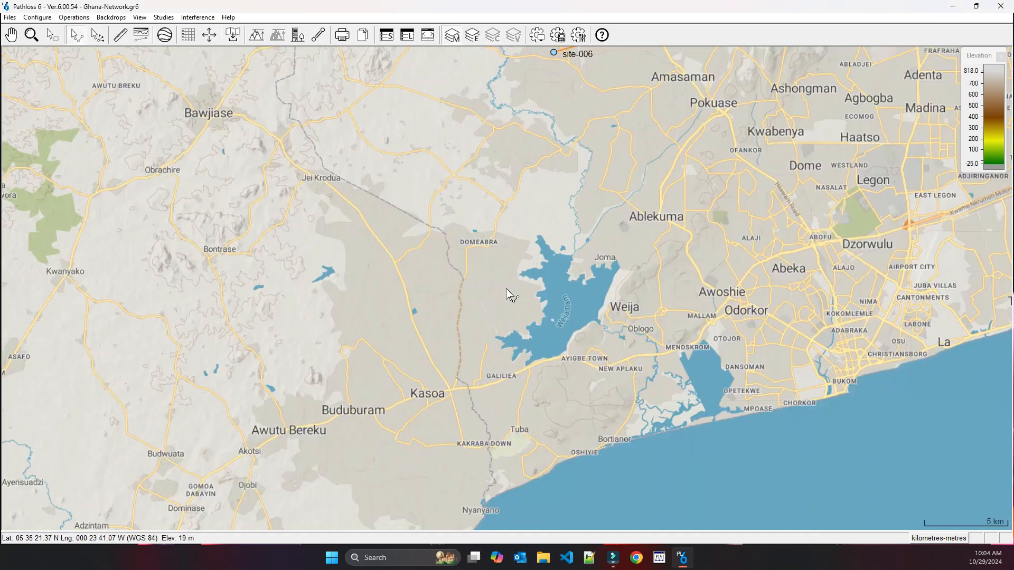
pyautogui.moveTo(499, 302); pyautogui.dragTo(595, 185)
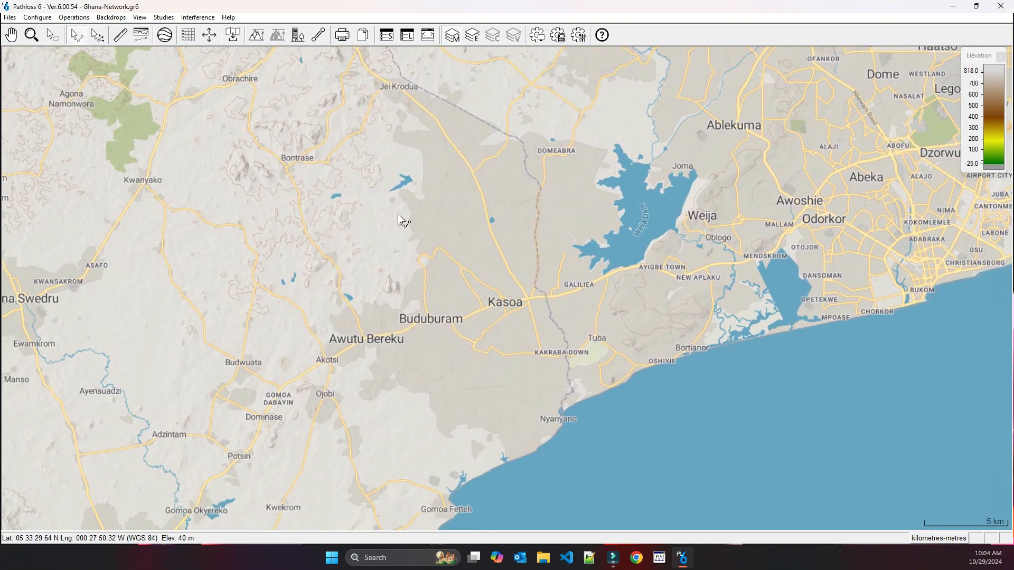
pyautogui.click(89, 32)
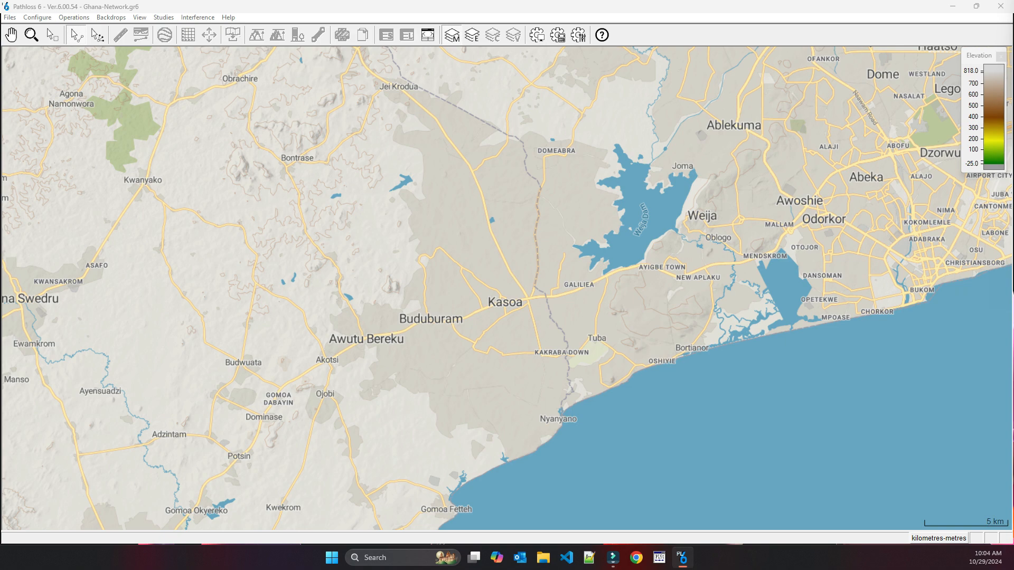
pyautogui.click(507, 288)
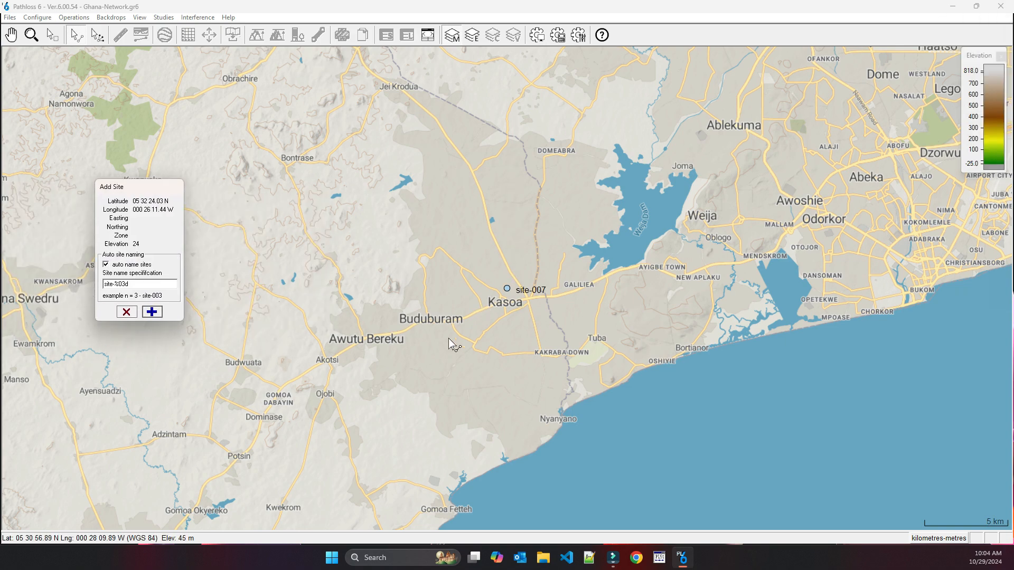
# Step: Add an auto-named site south of Bontrase at about 05 32 52 N, 000 33 01 W and move its label above the marker
pyautogui.click(486, 357)
pyautogui.click(644, 320)
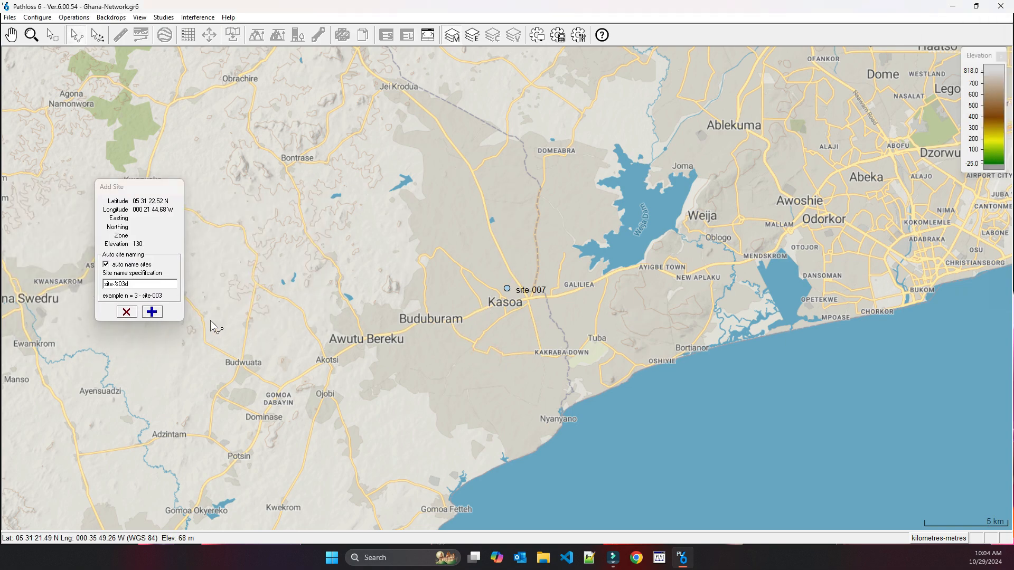
pyautogui.click(295, 273)
pyautogui.click(152, 312)
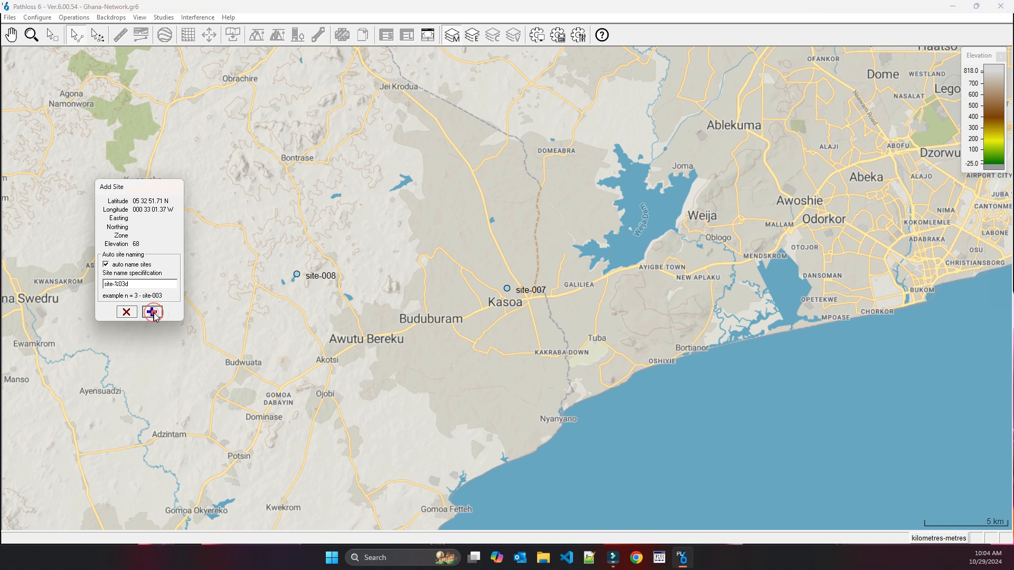
pyautogui.click(127, 312)
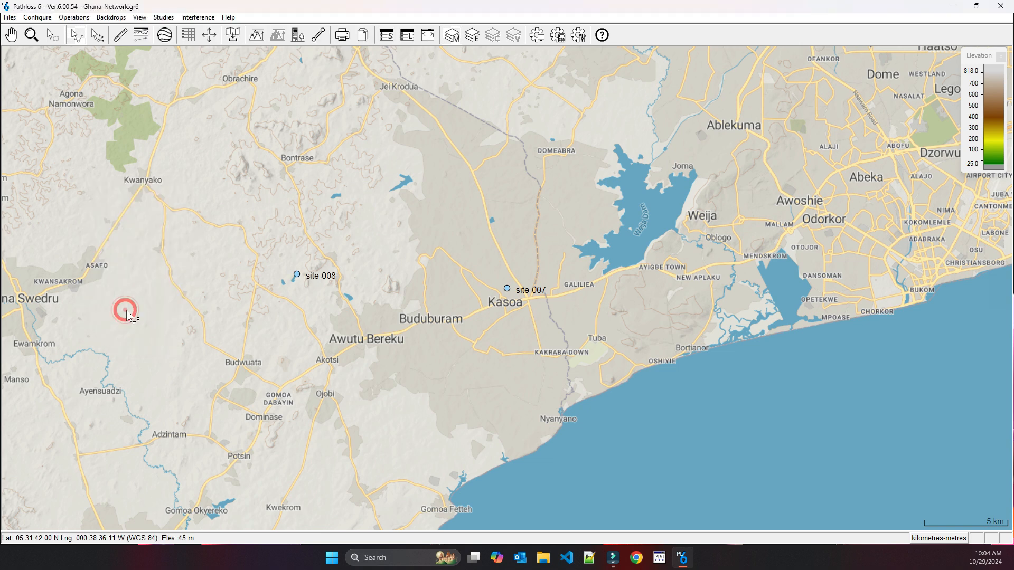
pyautogui.moveTo(328, 275)
pyautogui.mouseDown()
pyautogui.moveTo(295, 254)
pyautogui.moveTo(282, 260)
pyautogui.mouseUp()
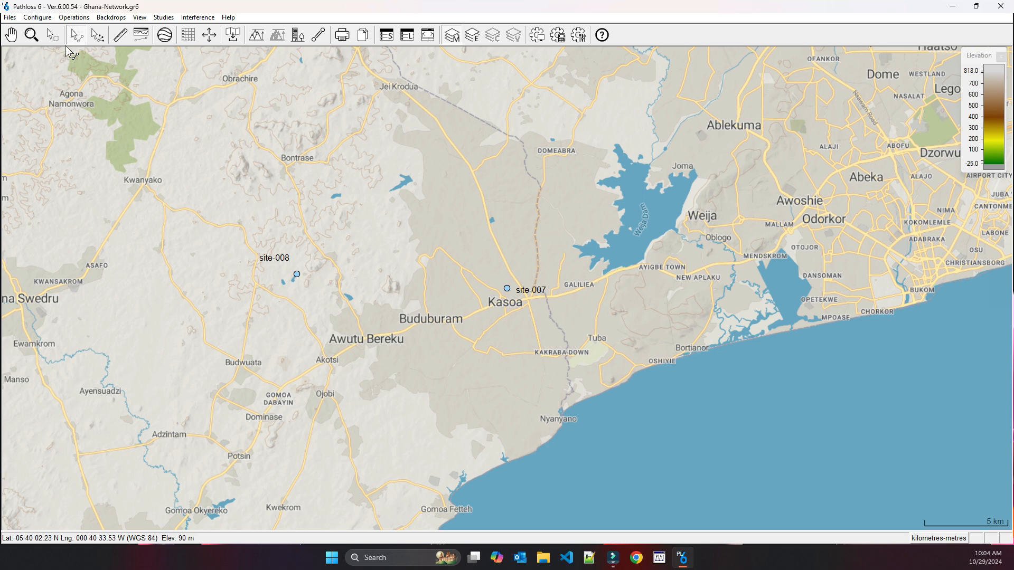
# Step: Create a link from site-008 to site-007 on the map
pyautogui.click(74, 18)
pyautogui.click(415, 268)
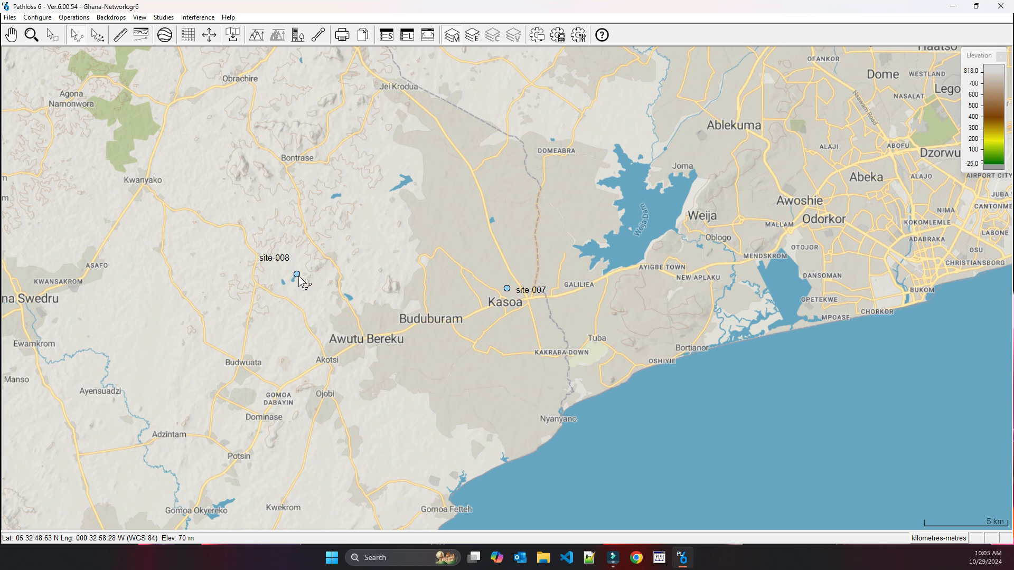
pyautogui.moveTo(298, 275); pyautogui.dragTo(510, 292)
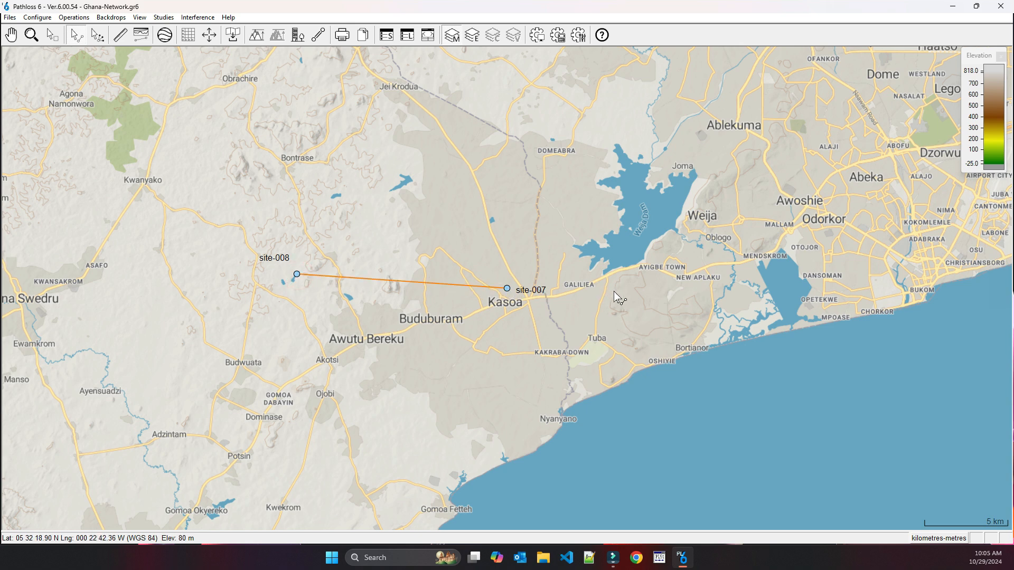
# Step: Open the terrain data of the link between site-008 and site-007 and move its window clear of the link
pyautogui.rightClick(393, 281)
pyautogui.click(383, 297)
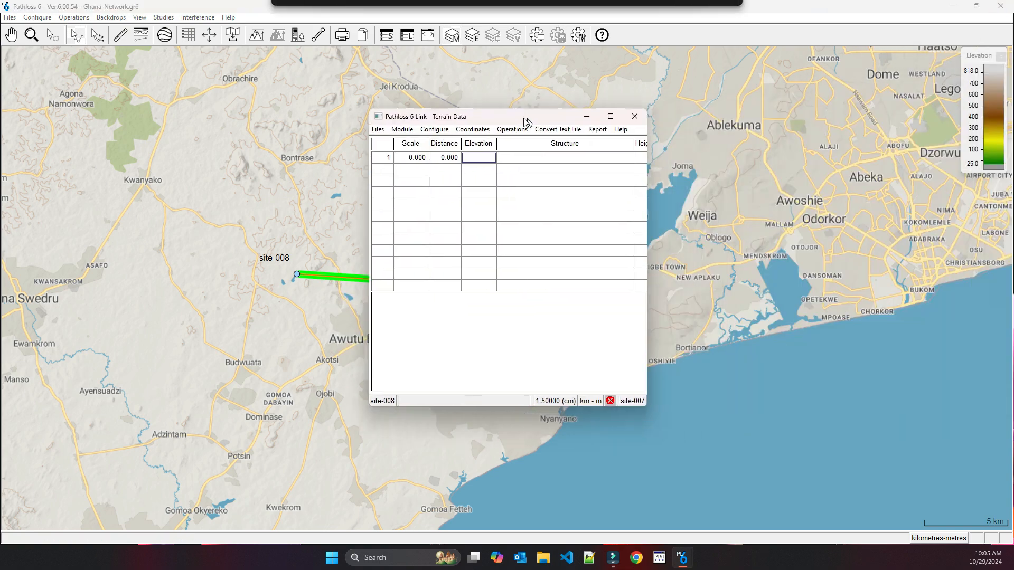
pyautogui.moveTo(525, 117); pyautogui.dragTo(711, 114)
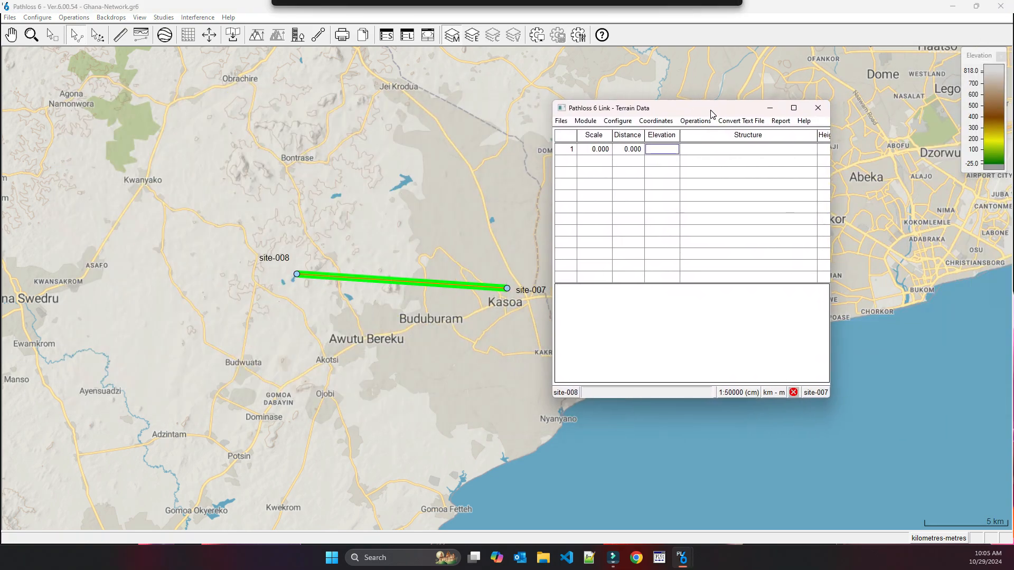
# Step: Generate the site-008 to site-007 path profile from the SRTM (World) primary DEM at a 25 m distance increment
pyautogui.click(695, 120)
pyautogui.click(718, 136)
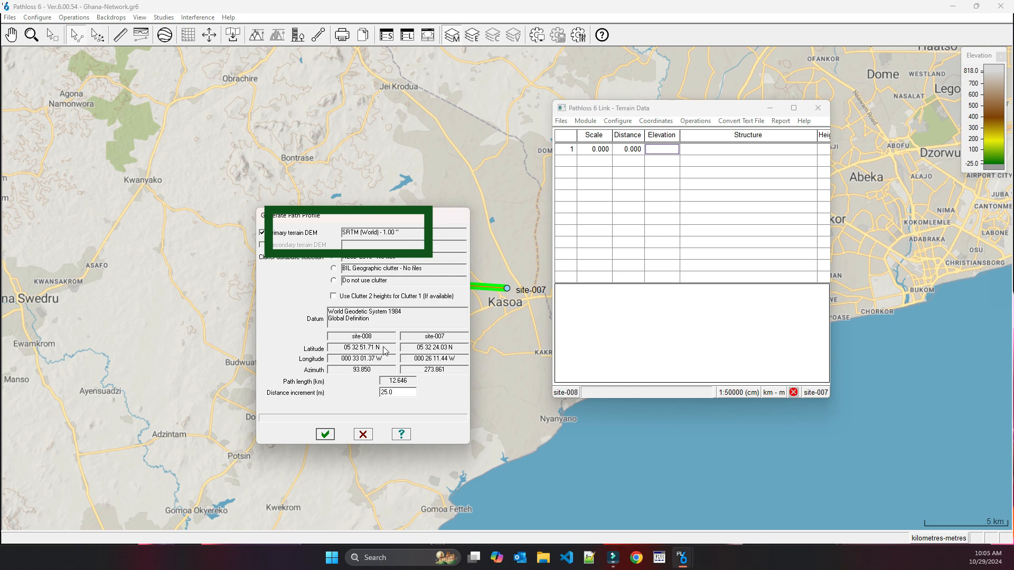
pyautogui.click(325, 434)
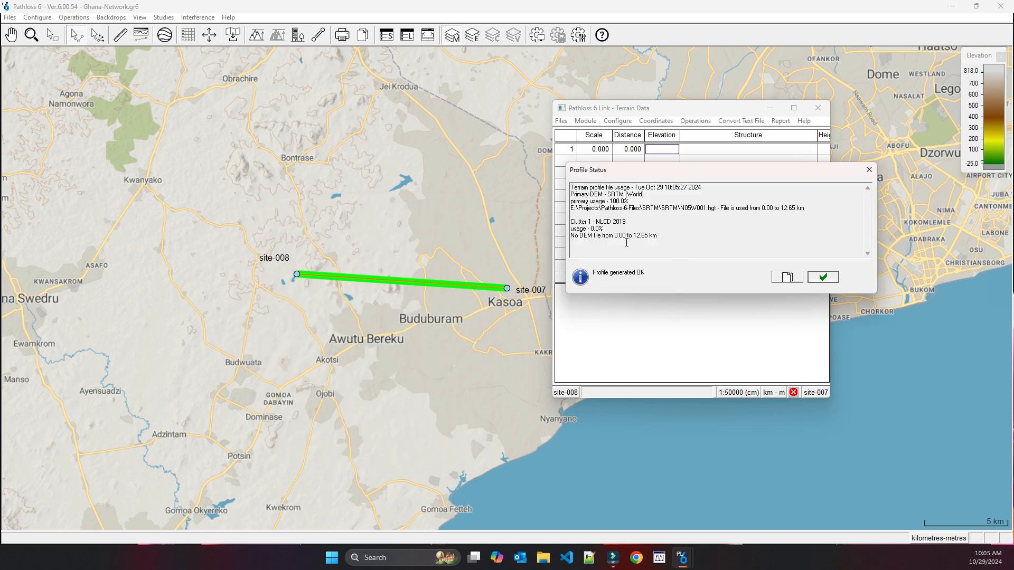
pyautogui.click(823, 278)
pyautogui.moveTo(701, 112); pyautogui.dragTo(395, 92)
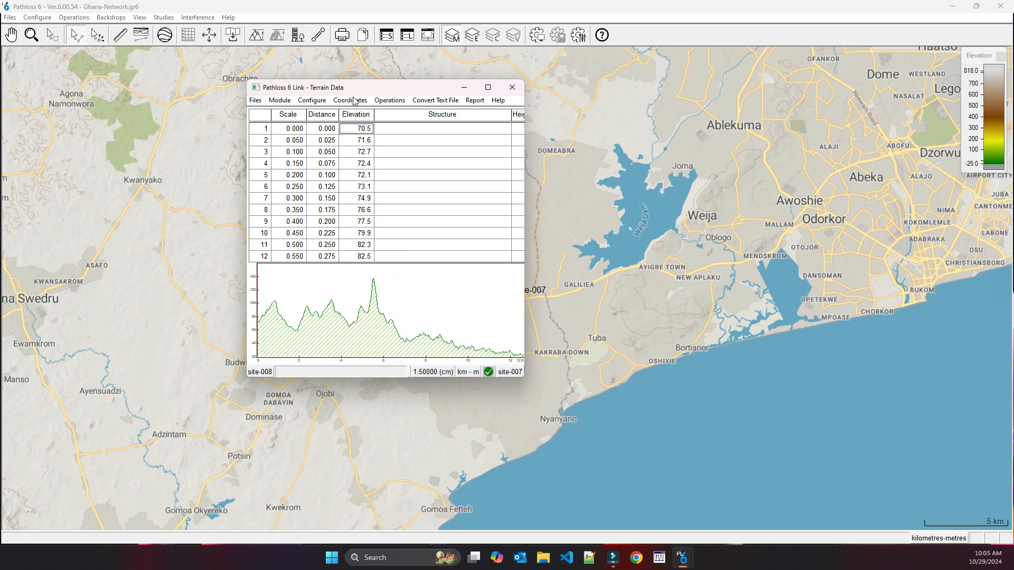
# Step: Save the link file as site-008-site-007 in the Link Files folder and maximize the terrain data window
pyautogui.click(255, 100)
pyautogui.click(280, 135)
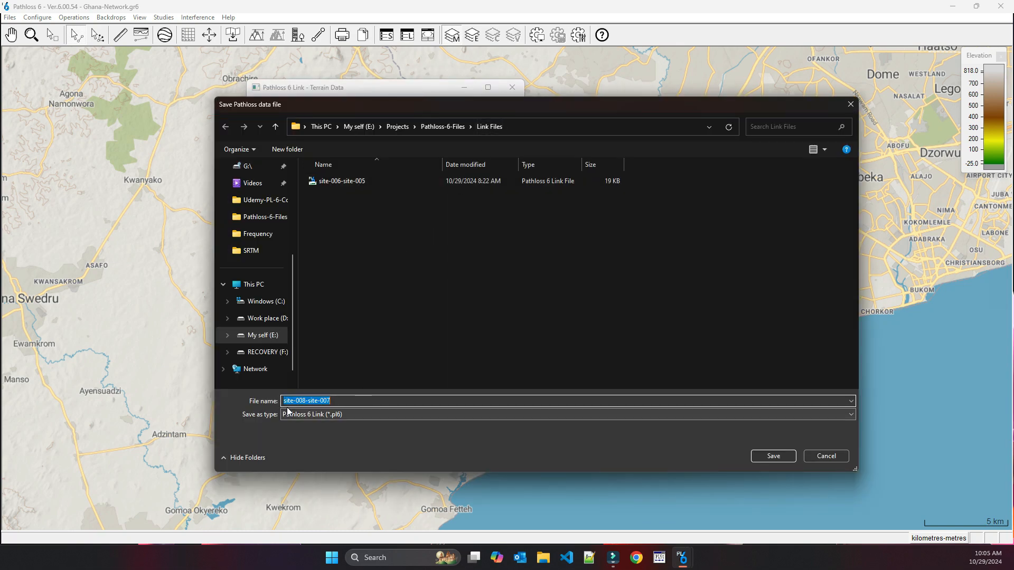
pyautogui.click(765, 456)
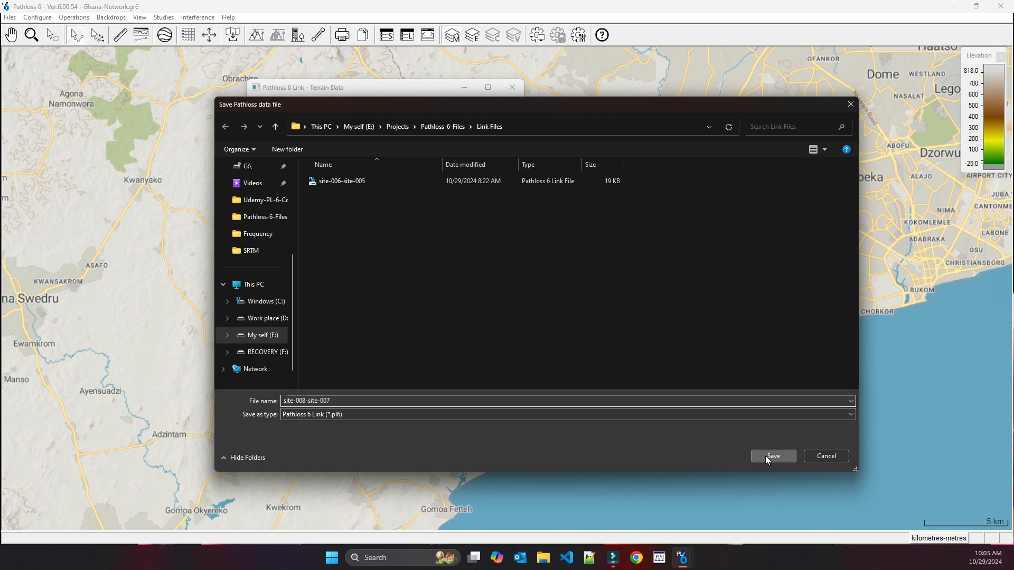
pyautogui.click(488, 87)
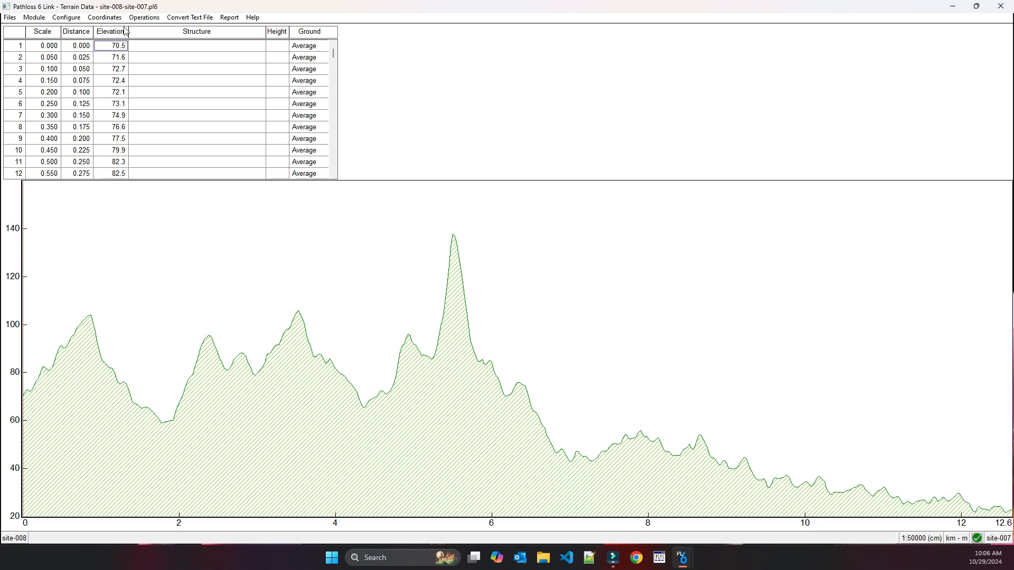
# Step: Open the link's Antenna Heights module and calculate the antenna heights for both sites
pyautogui.click(43, 18)
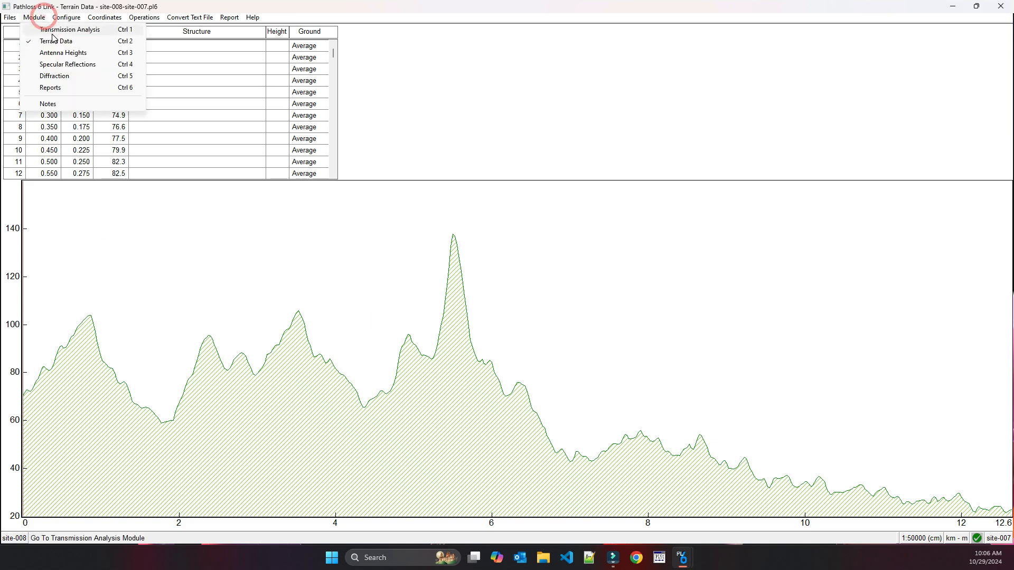
pyautogui.click(55, 53)
pyautogui.click(127, 38)
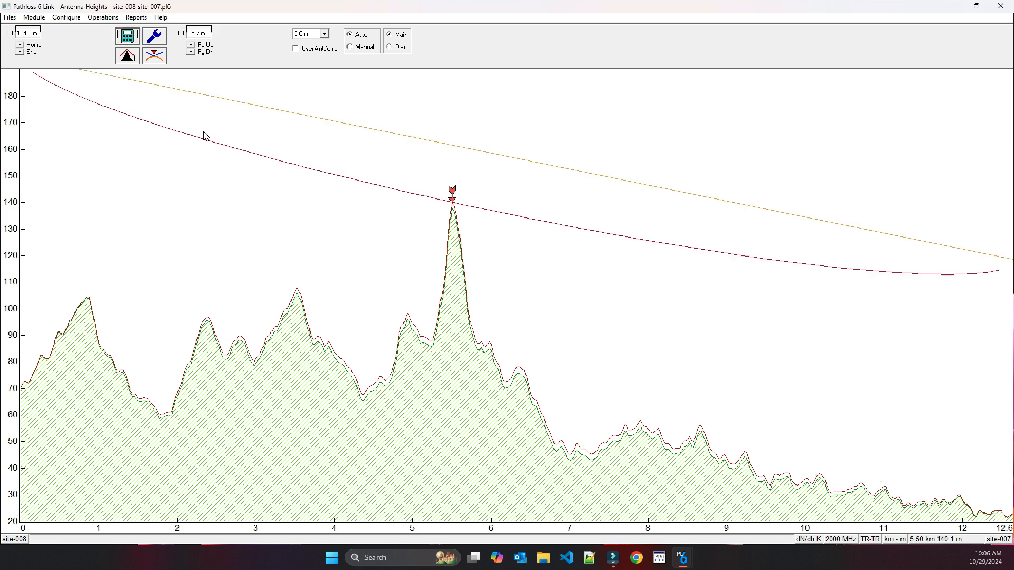
# Step: Lower the site-008 antenna to 99.3 m with the site-007 antenna height adjusting automatically
pyautogui.click(20, 51)
pyautogui.click(21, 52)
pyautogui.click(21, 52)
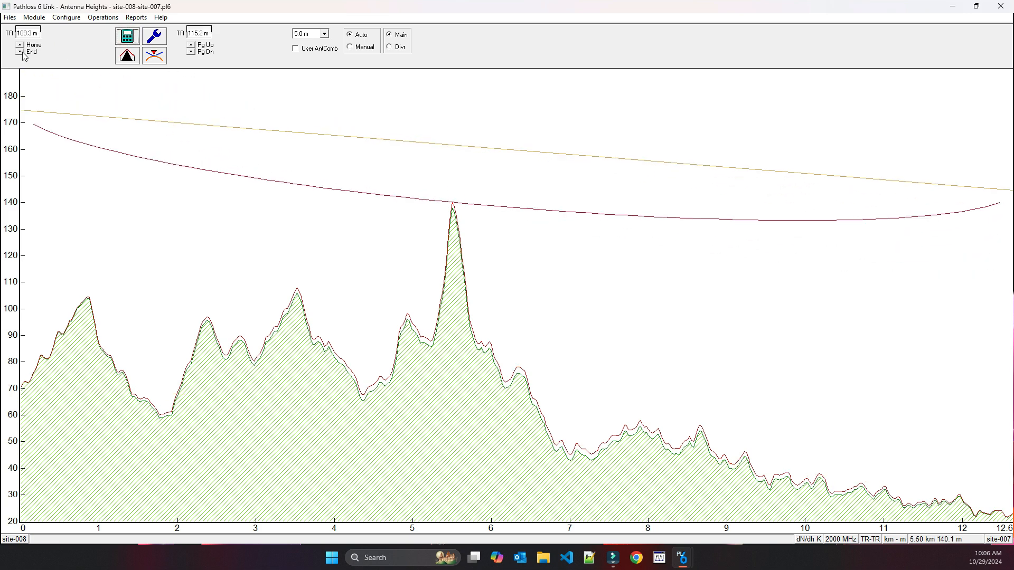
pyautogui.click(21, 53)
pyautogui.click(20, 52)
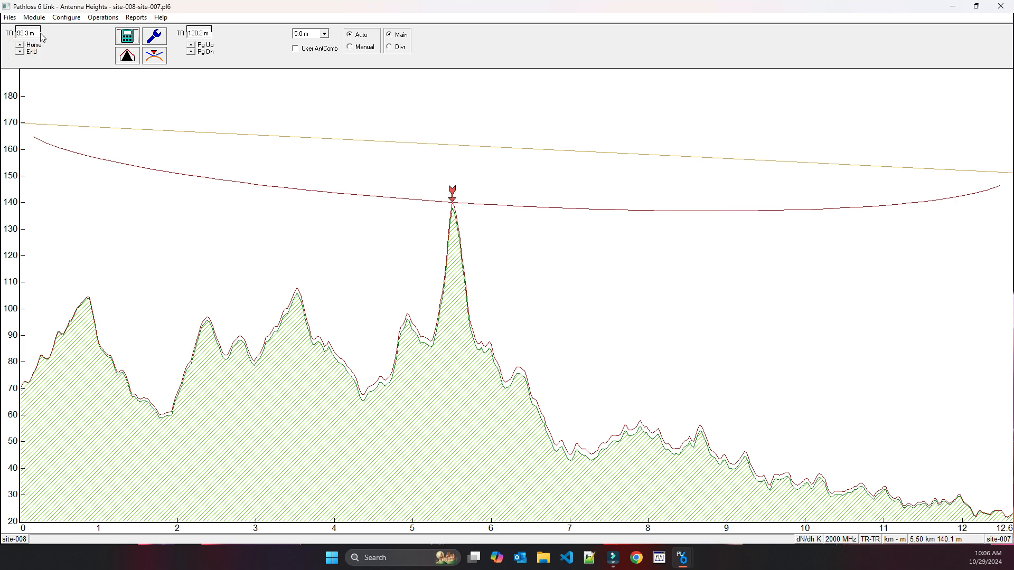
# Step: Set the frequency in the link's clearance criteria to 8000 MHz
pyautogui.click(154, 37)
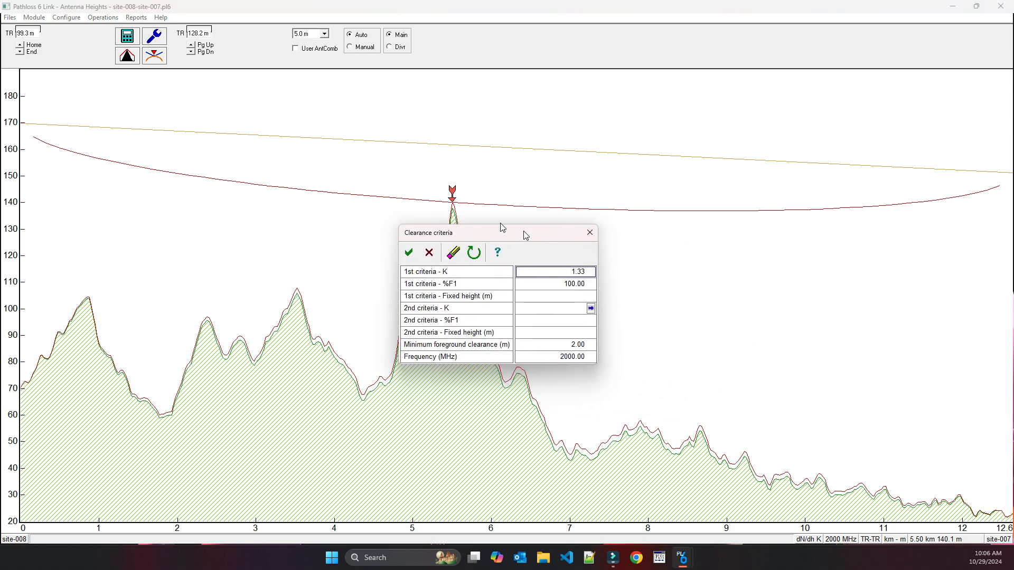
pyautogui.moveTo(525, 233); pyautogui.dragTo(418, 179)
pyautogui.click(452, 306)
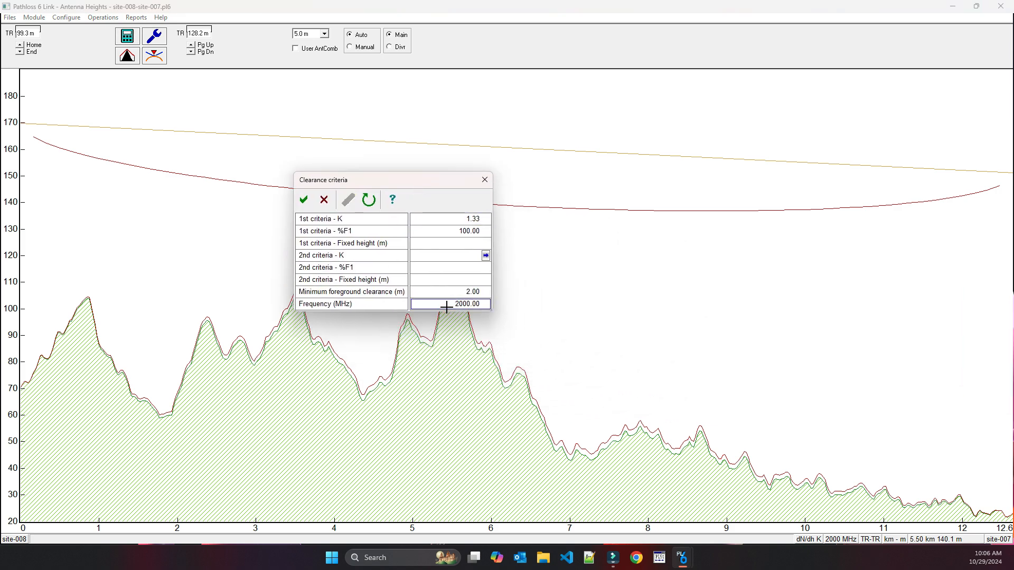
pyautogui.click(448, 305)
pyautogui.write('8')
pyautogui.press('Return')
pyautogui.click(301, 199)
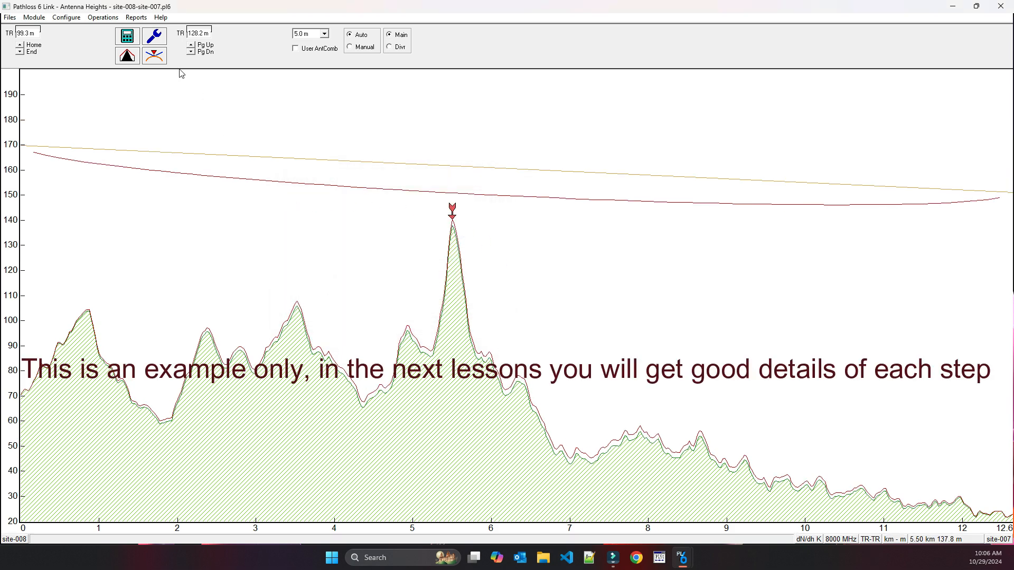
# Step: Recalculate the antenna heights and balance them at 101.2 m for site-008 and 101.0 m for site-007
pyautogui.click(129, 35)
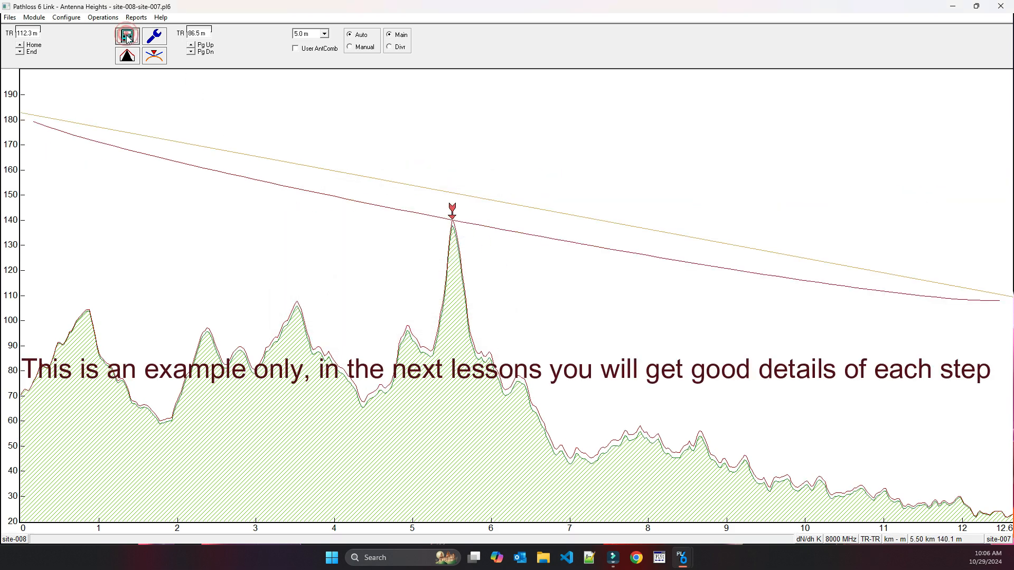
pyautogui.click(20, 53)
pyautogui.click(21, 53)
pyautogui.click(20, 53)
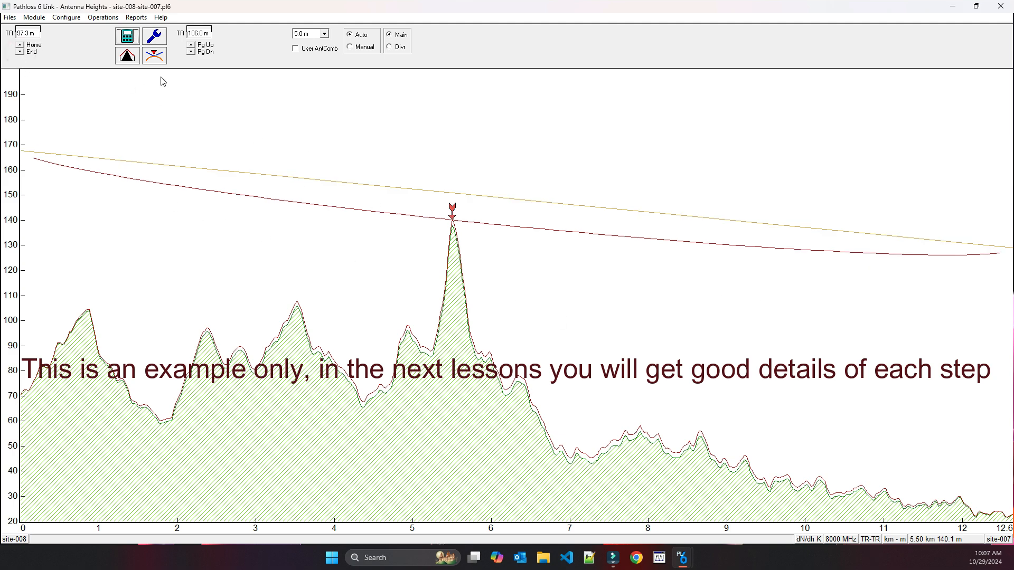
pyautogui.click(190, 52)
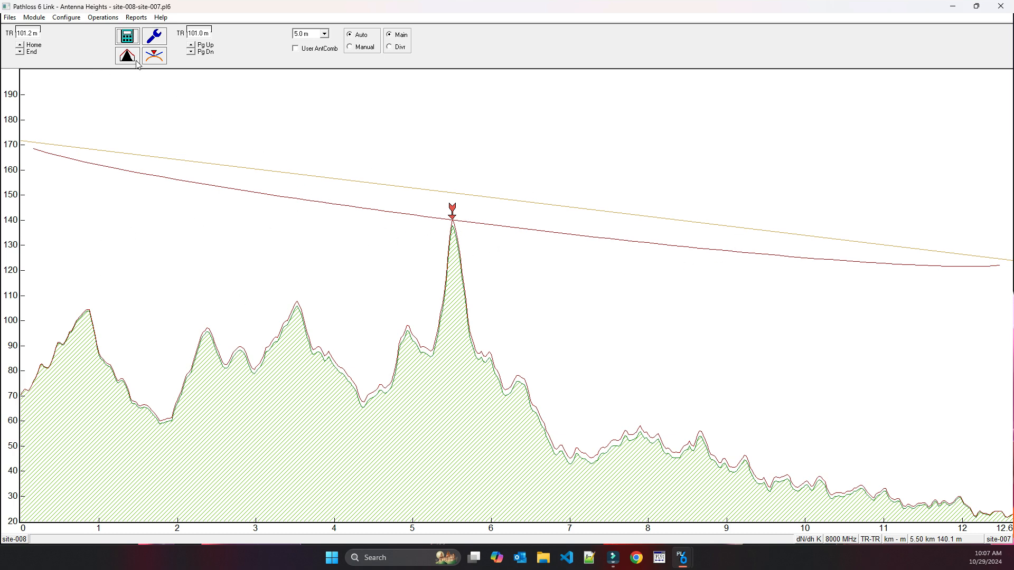
# Step: Switch to the Transmission Analysis module and accept the new antenna heights
pyautogui.click(38, 20)
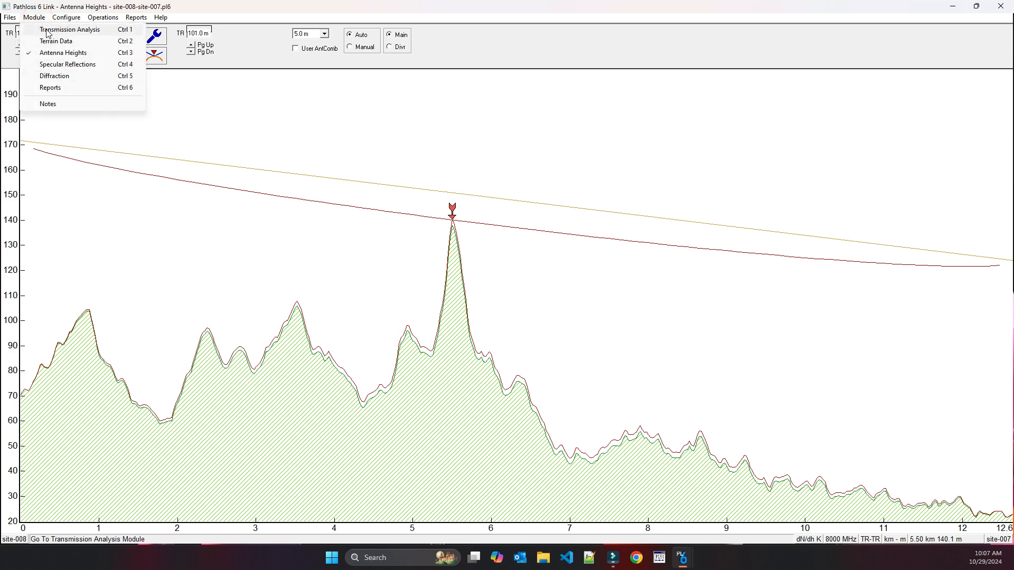
pyautogui.click(46, 30)
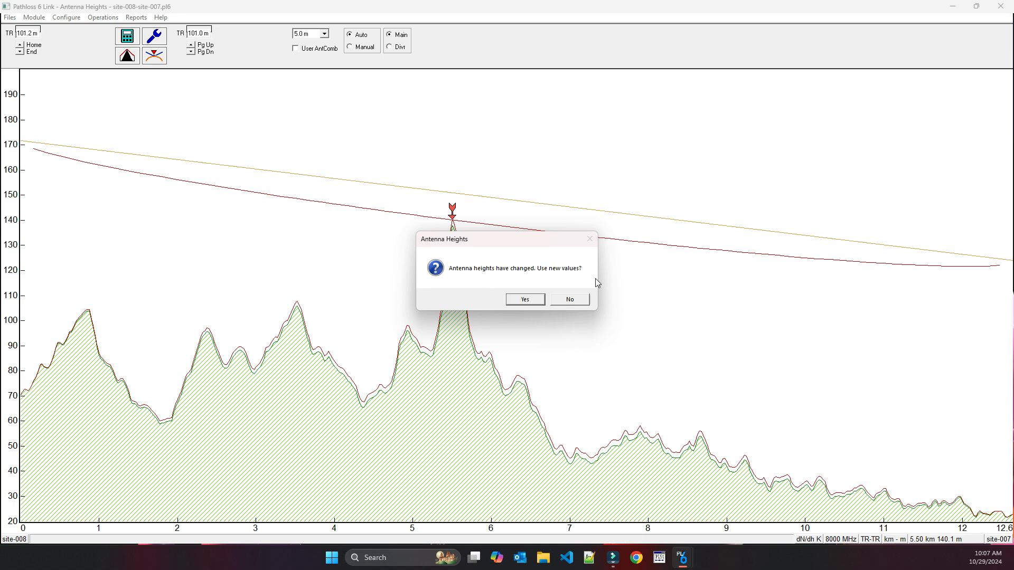
pyautogui.click(516, 300)
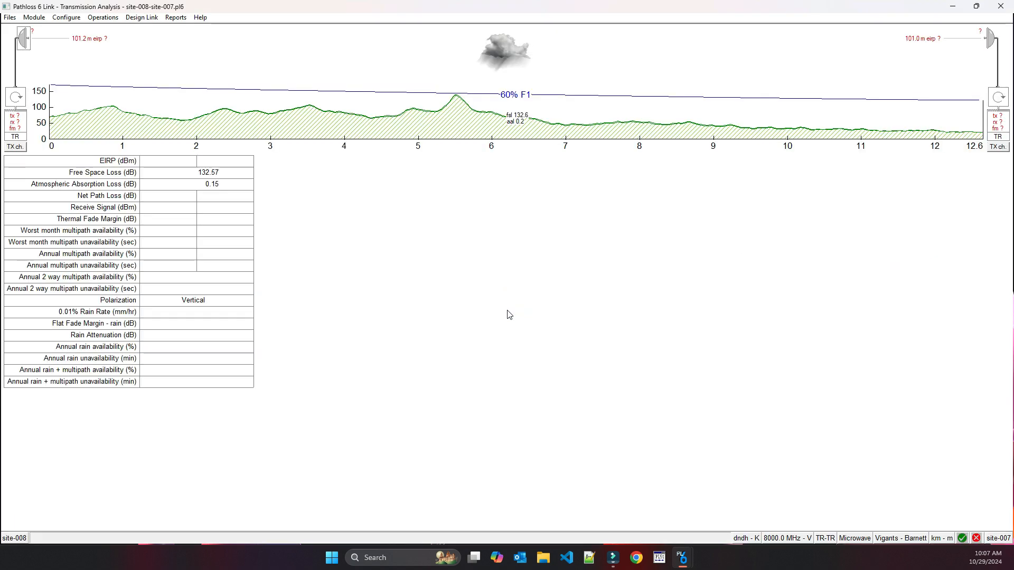
# Step: Change the application type in the link calculation options to Adaptive Modulation
pyautogui.click(854, 538)
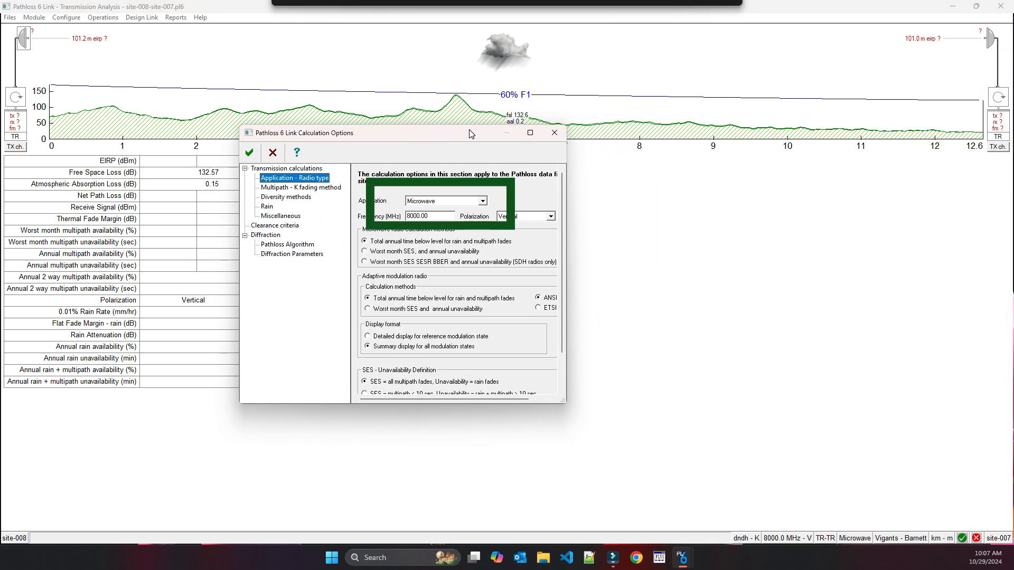
pyautogui.click(442, 201)
pyautogui.click(442, 215)
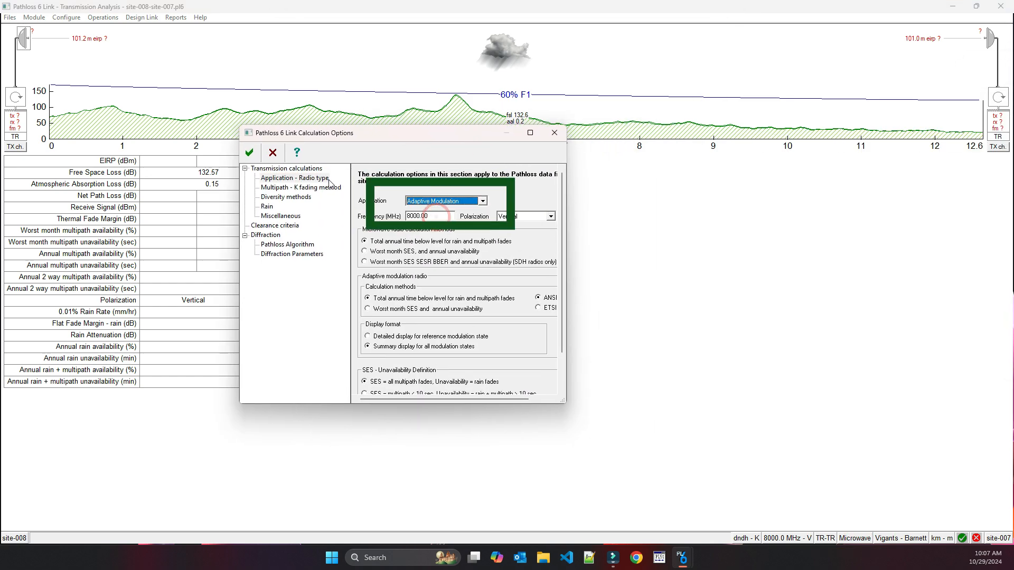
pyautogui.click(250, 153)
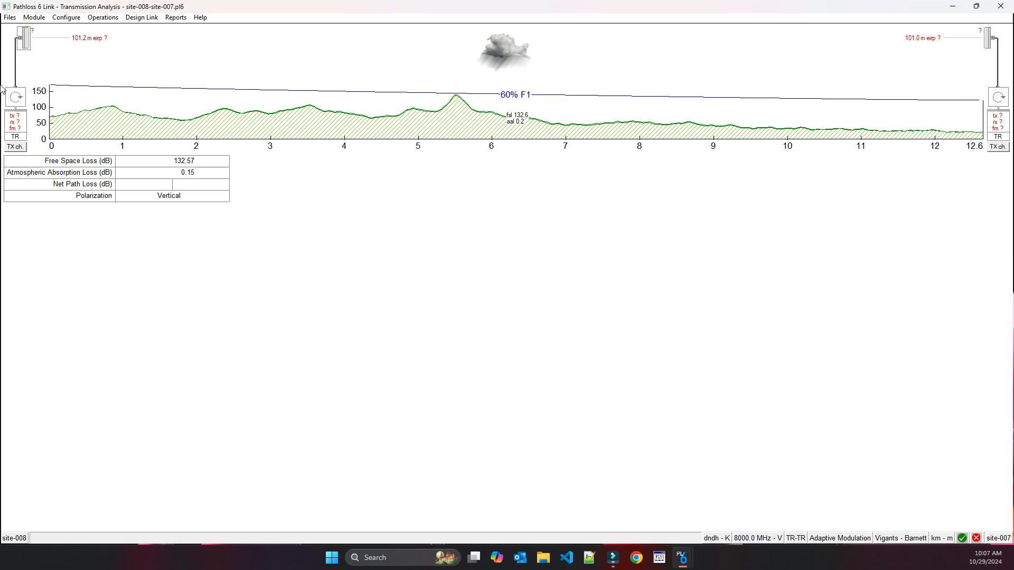
# Step: Assign the NOKIA T5507102 antenna with 0.6 m diameter from the antenna index to both sites
pyautogui.doubleClick(25, 42)
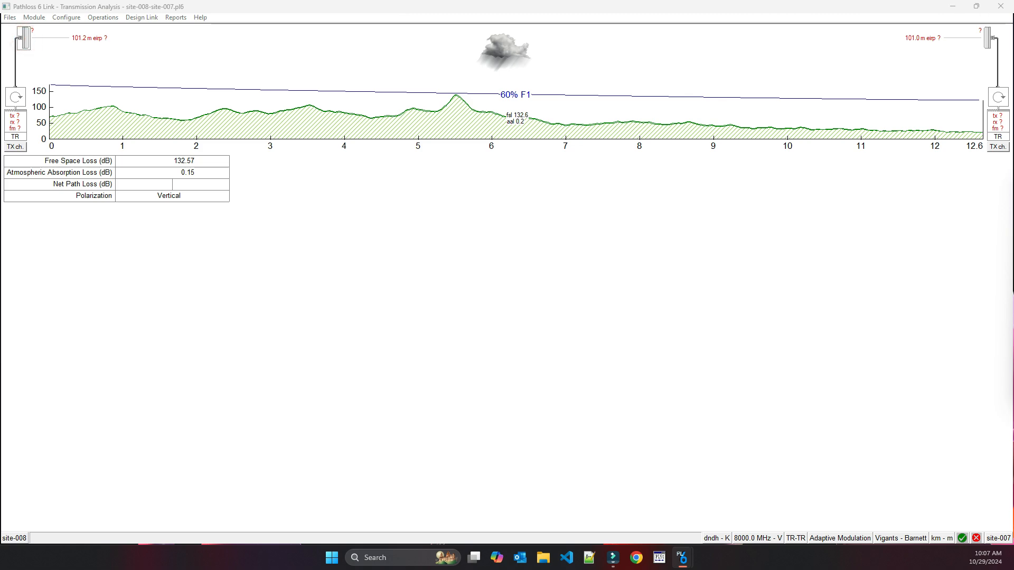
pyautogui.moveTo(923, 250); pyautogui.dragTo(362, 227)
pyautogui.click(350, 254)
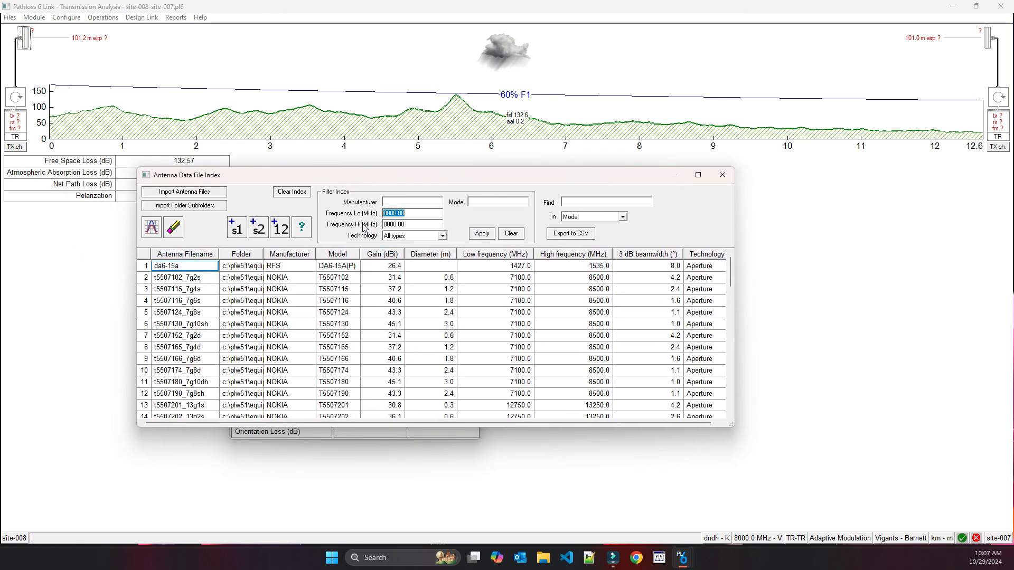
pyautogui.moveTo(376, 178); pyautogui.dragTo(418, 276)
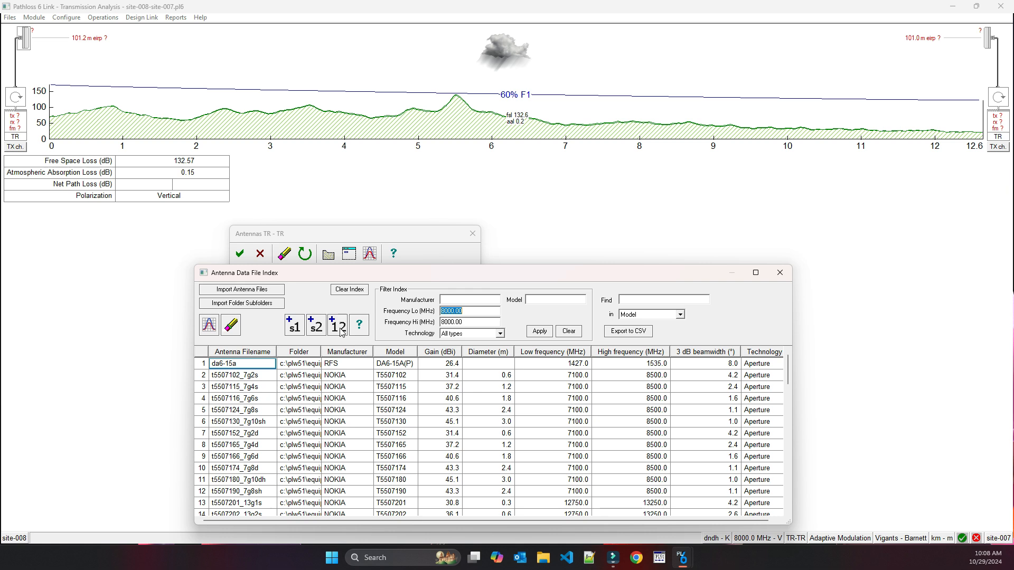
pyautogui.moveTo(511, 273); pyautogui.dragTo(511, 165)
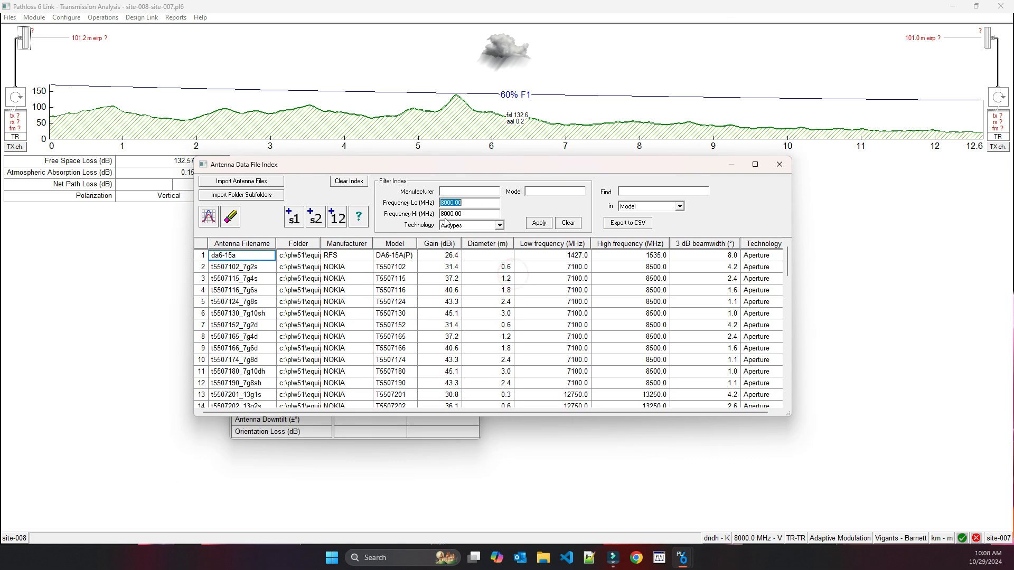
pyautogui.click(223, 280)
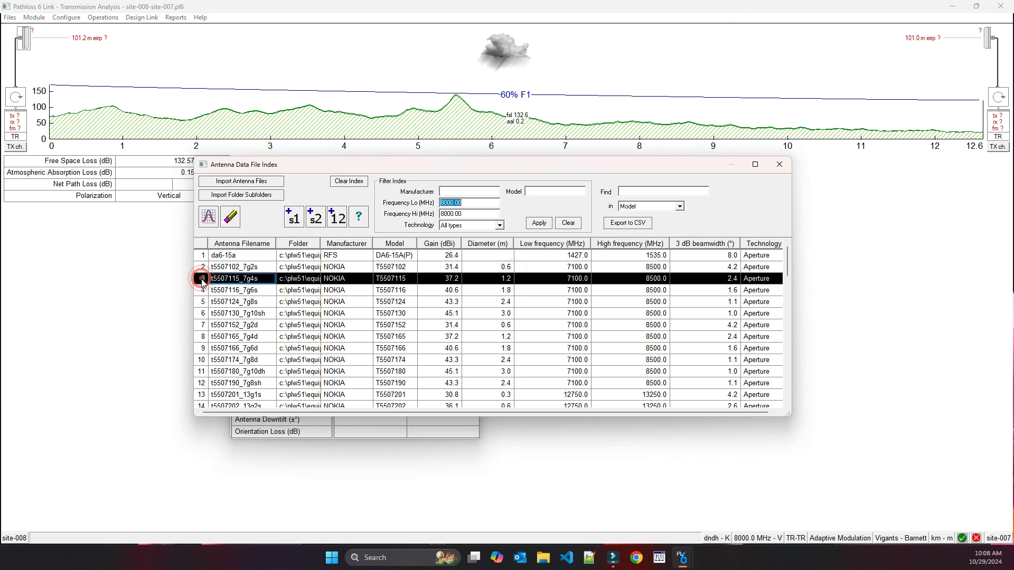
pyautogui.click(229, 267)
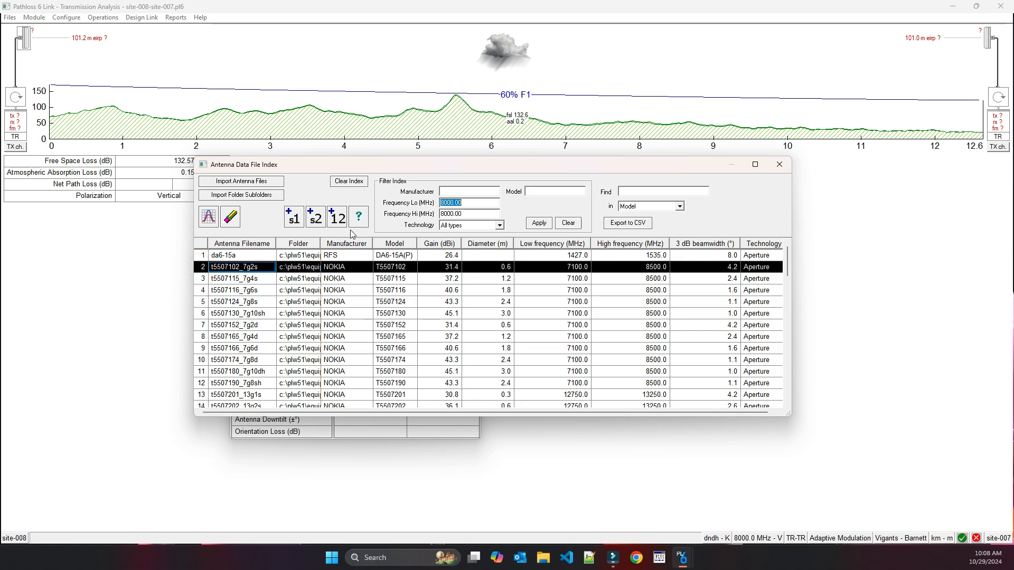
pyautogui.click(338, 217)
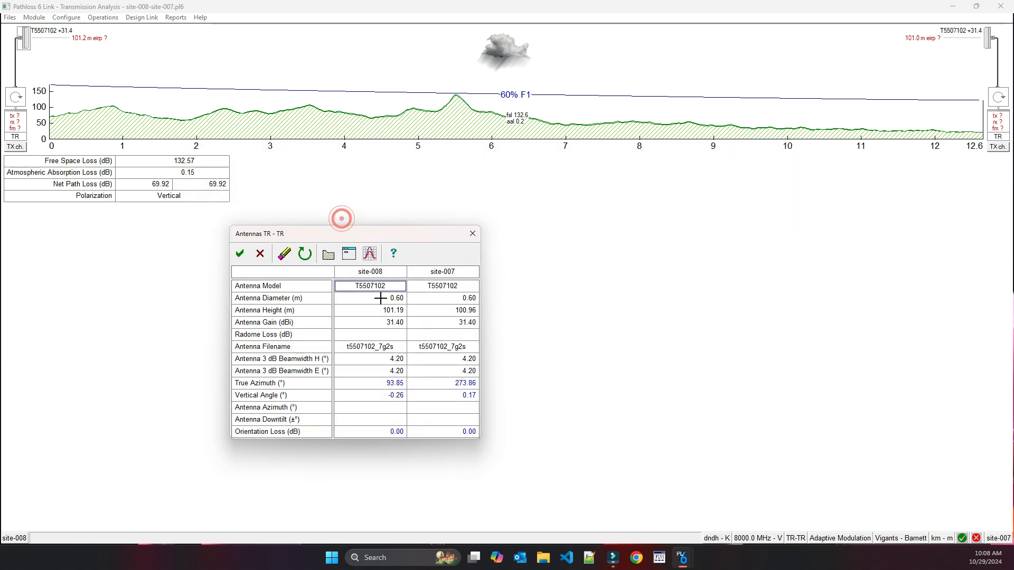
pyautogui.click(239, 254)
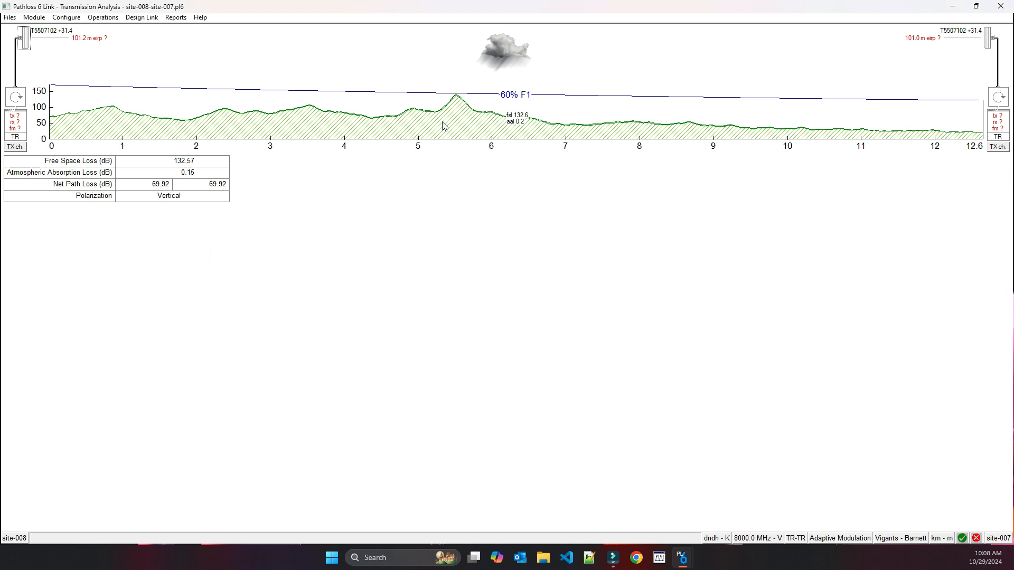
# Step: Assign the HUAWEI am8gxmc2h16qam28mx adaptive modulation radio from the radio index to both sites with co-channel XPIC operation enabled
pyautogui.click(21, 119)
pyautogui.moveTo(496, 276); pyautogui.dragTo(419, 243)
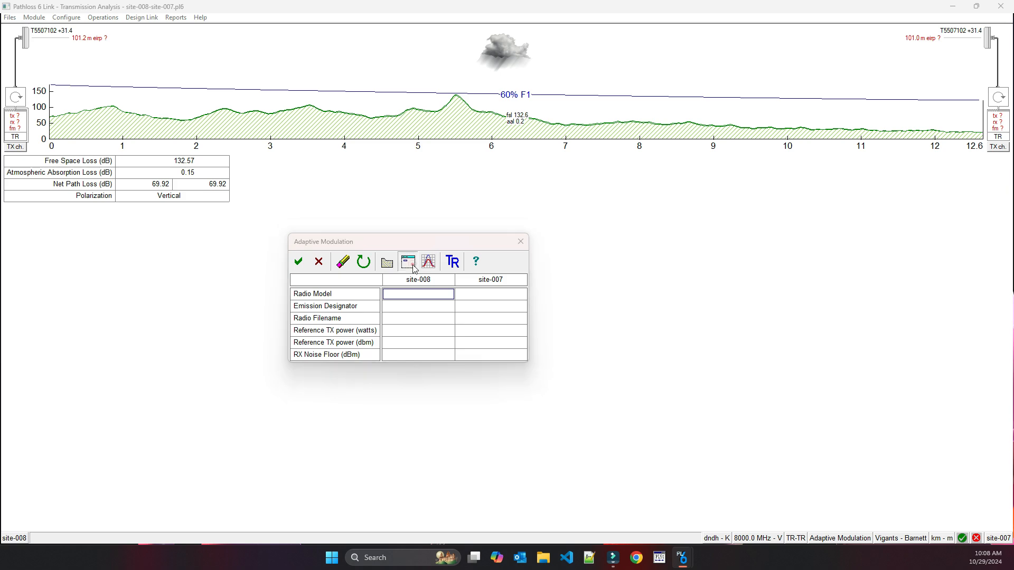
pyautogui.click(424, 264)
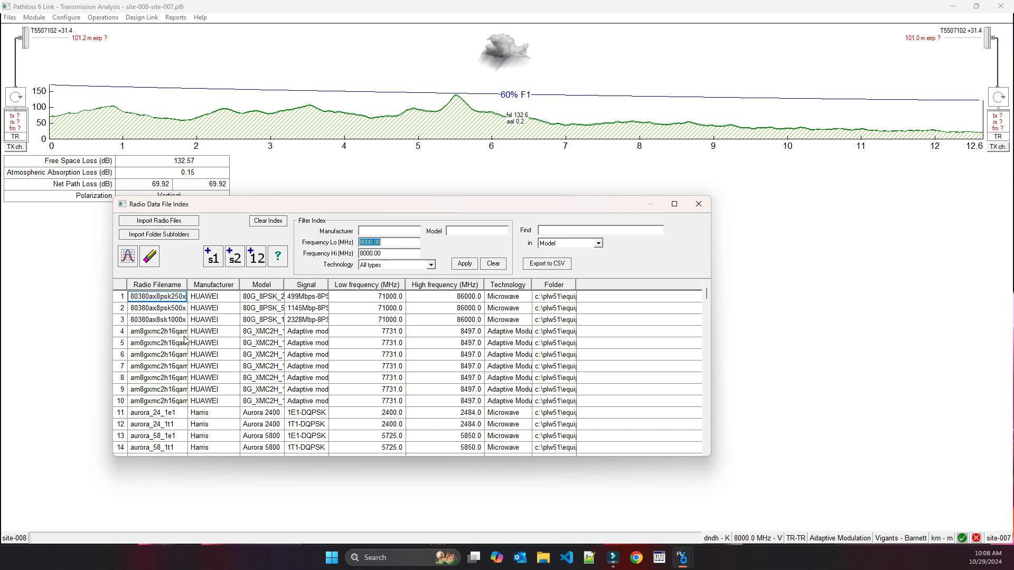
pyautogui.click(117, 331)
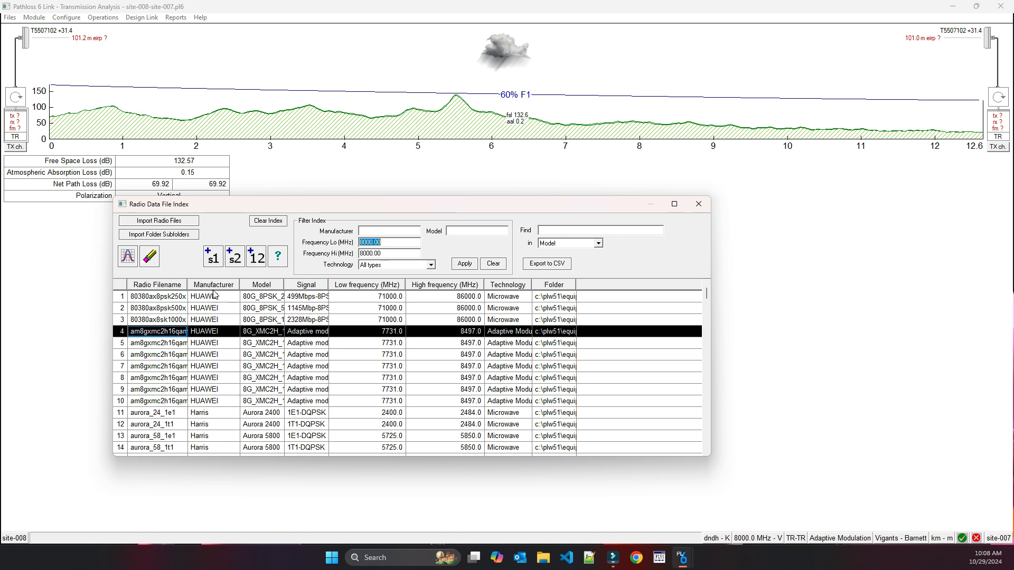
pyautogui.doubleClick(187, 284)
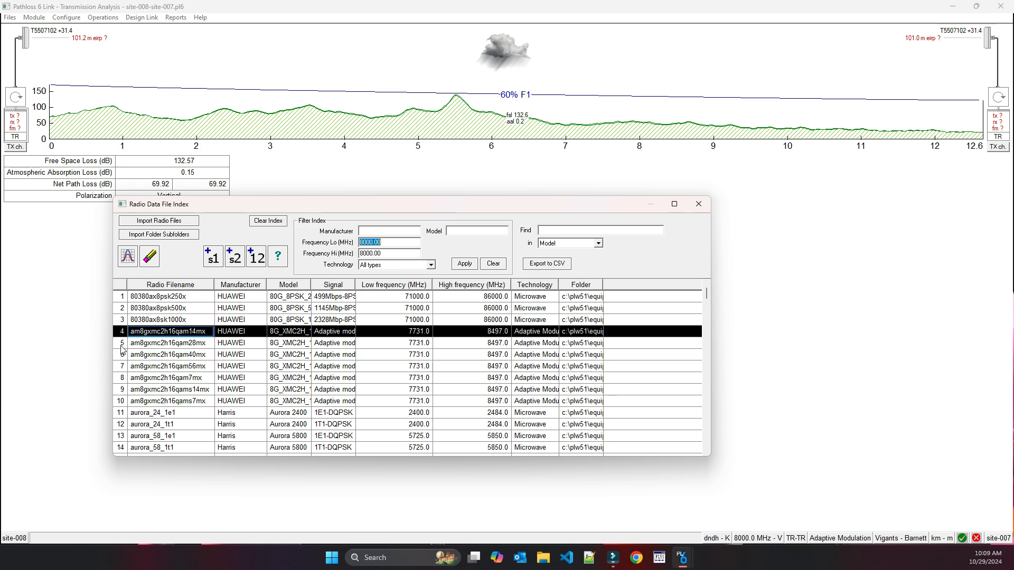
pyautogui.click(121, 348)
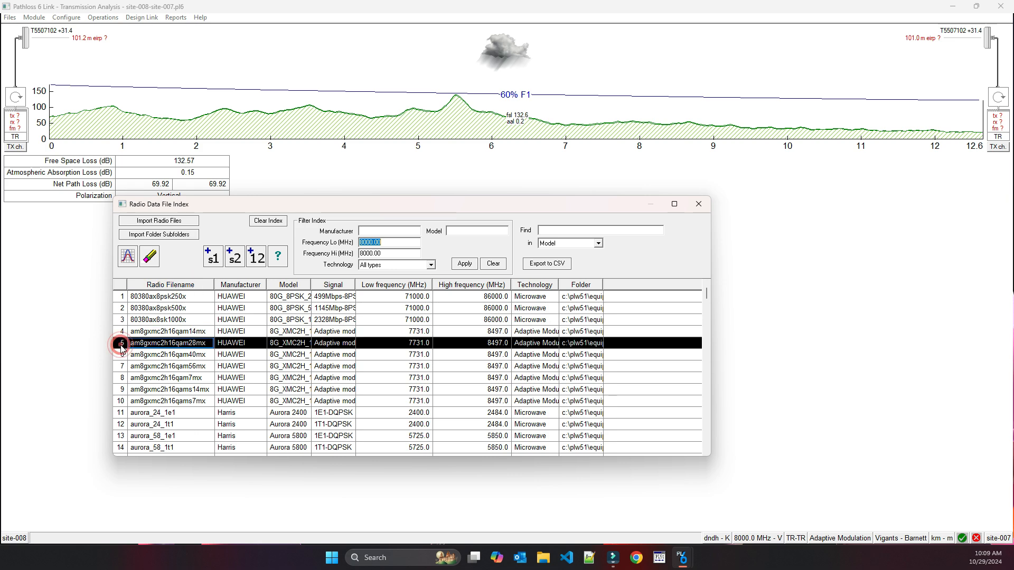
pyautogui.click(258, 257)
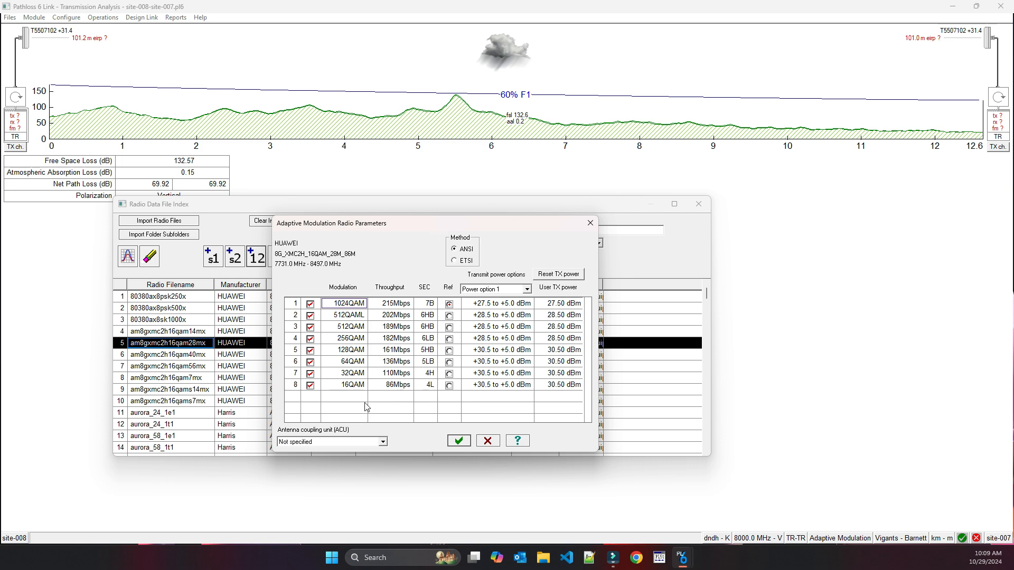
pyautogui.click(457, 442)
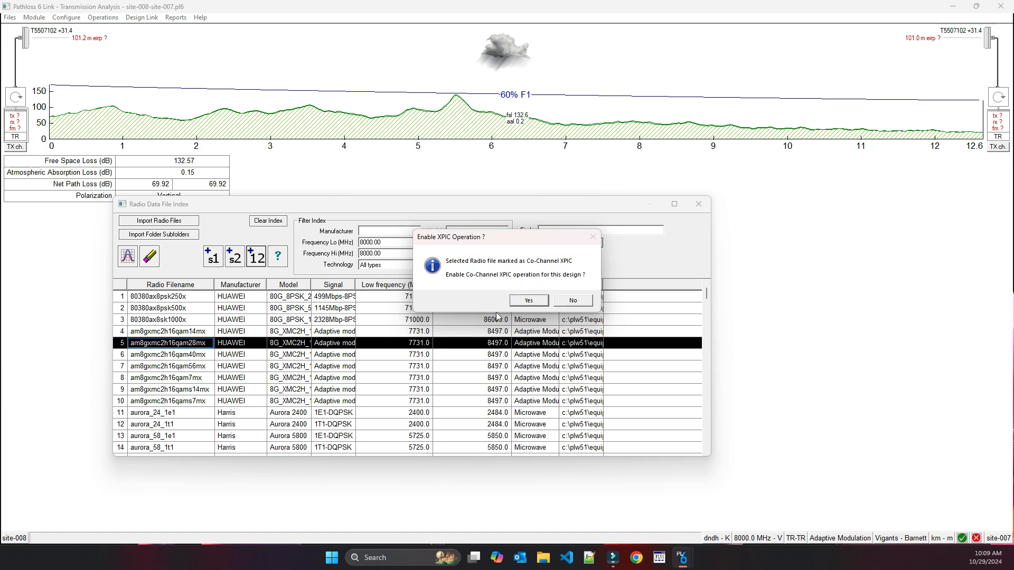
pyautogui.click(528, 301)
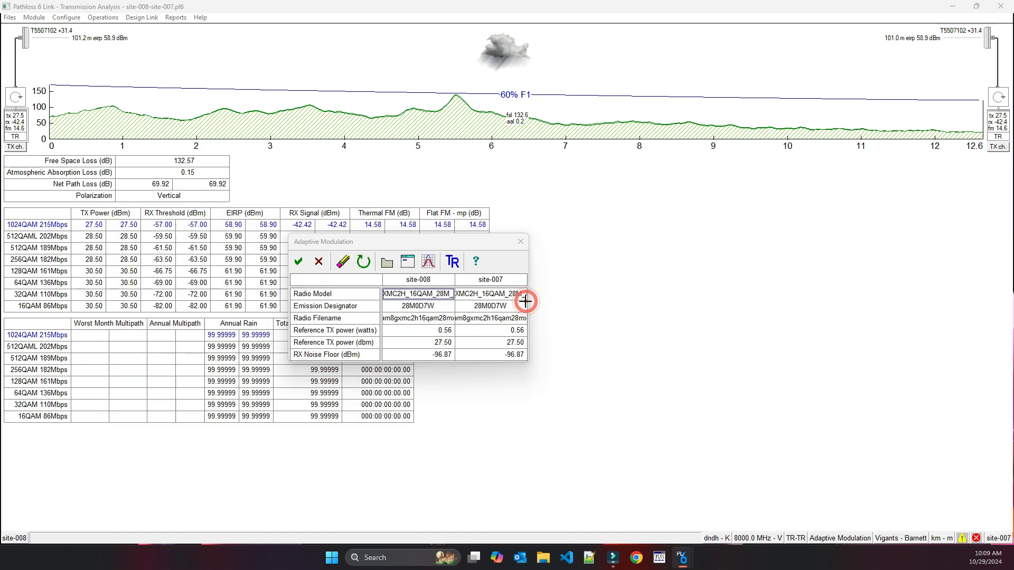
pyautogui.click(297, 264)
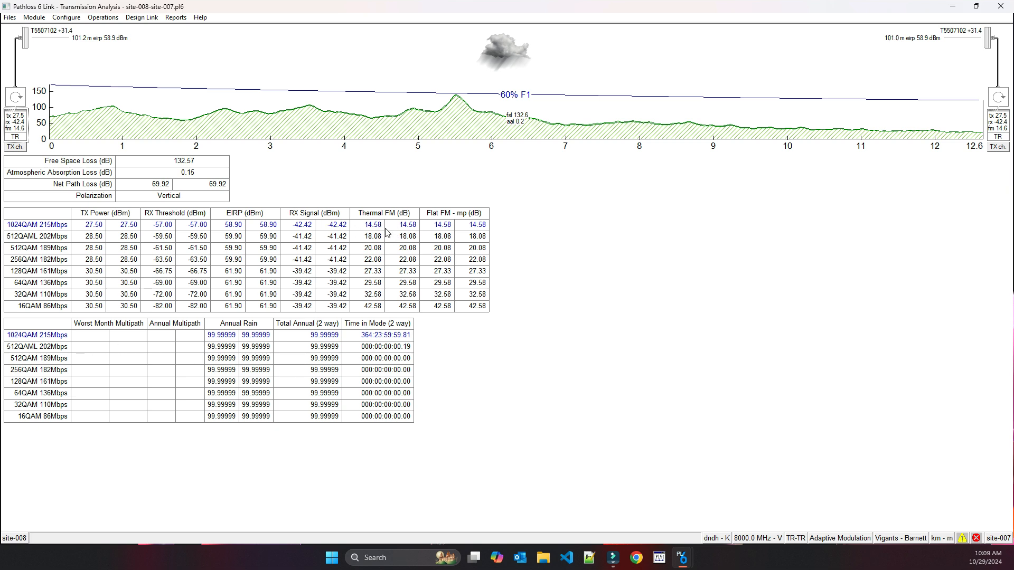
# Step: Replace the antennas at both sites with the NOKIA T5507115 model of 1.2 m diameter from the antenna index
pyautogui.click(22, 38)
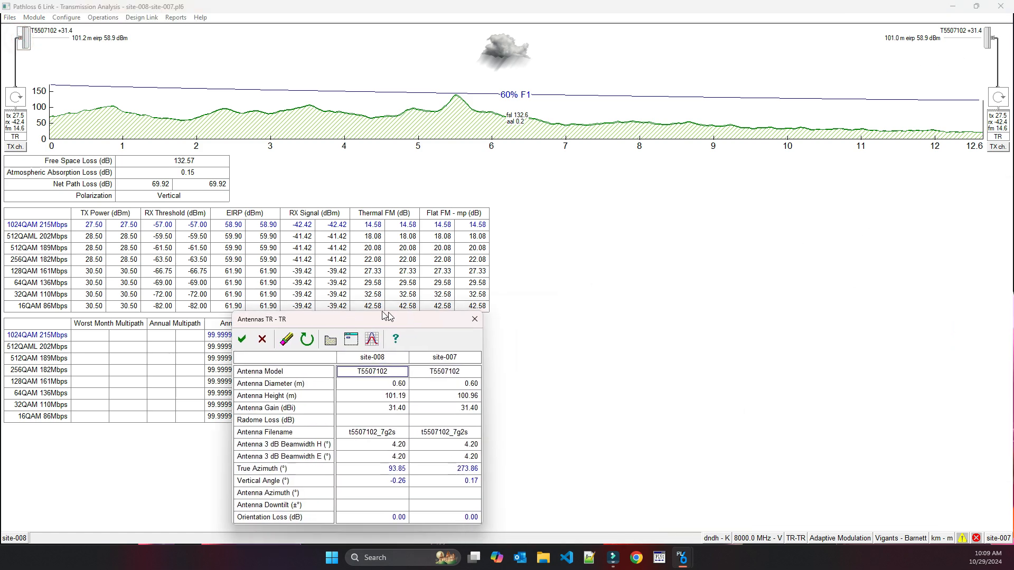
pyautogui.click(317, 259)
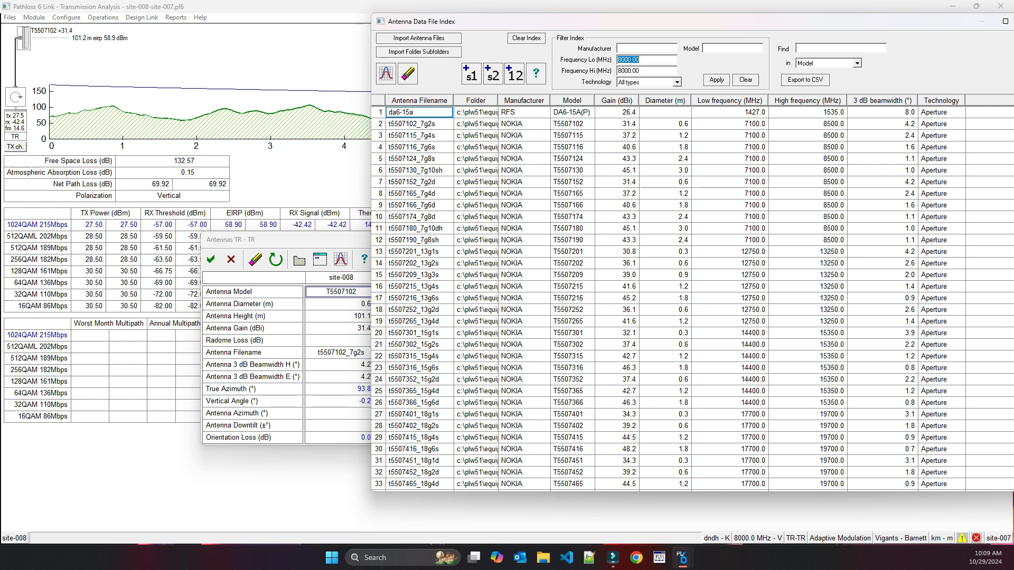
pyautogui.moveTo(1013, 137); pyautogui.dragTo(1001, 136)
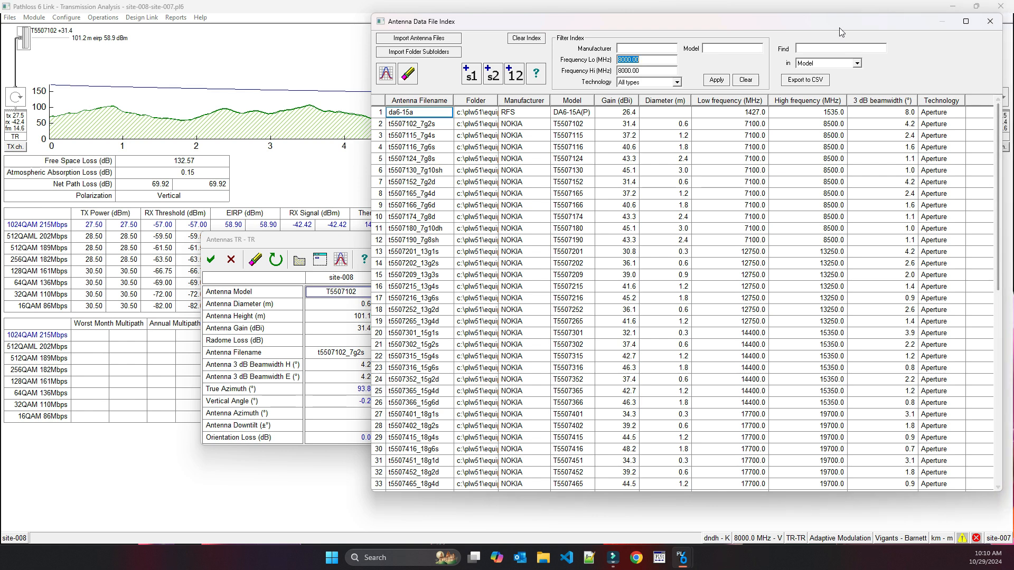
pyautogui.moveTo(839, 27); pyautogui.dragTo(609, 55)
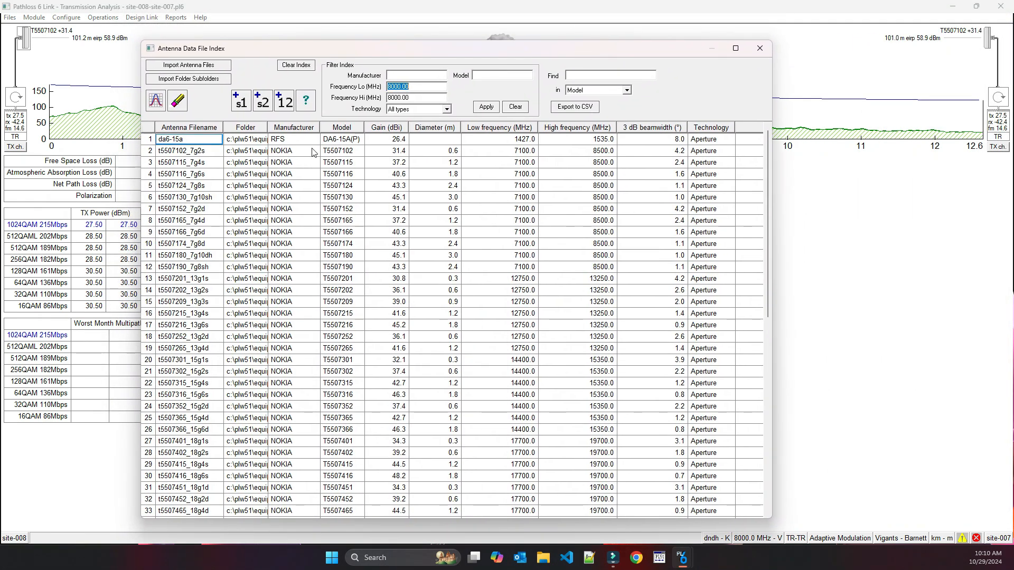
pyautogui.click(149, 162)
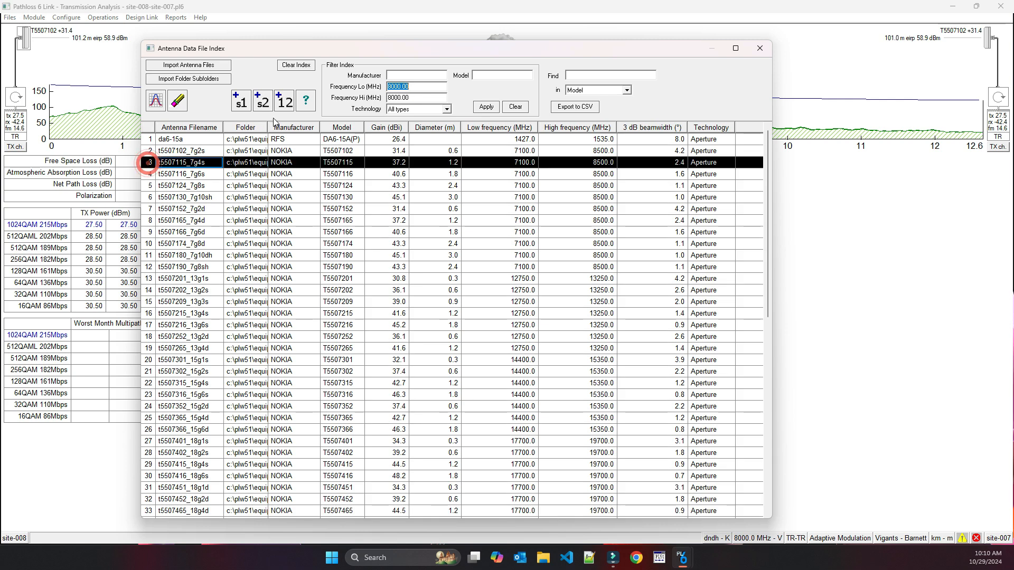
pyautogui.click(285, 102)
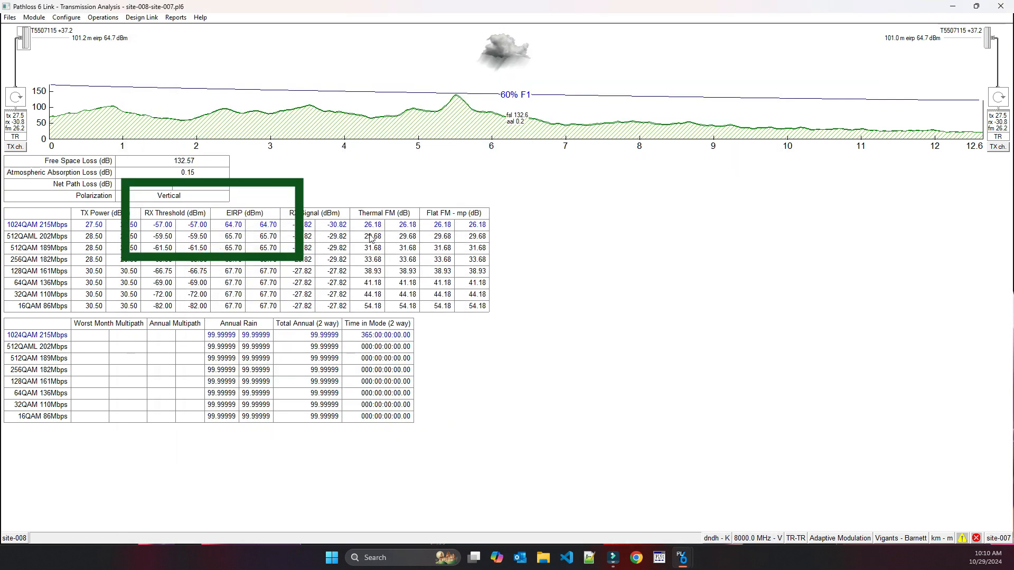
# Step: Retrieve the ITU837-3, ITU837-6 and ITU837-7 rain rates, load the itu_q.rai rain file, and accept the rain settings
pyautogui.click(502, 52)
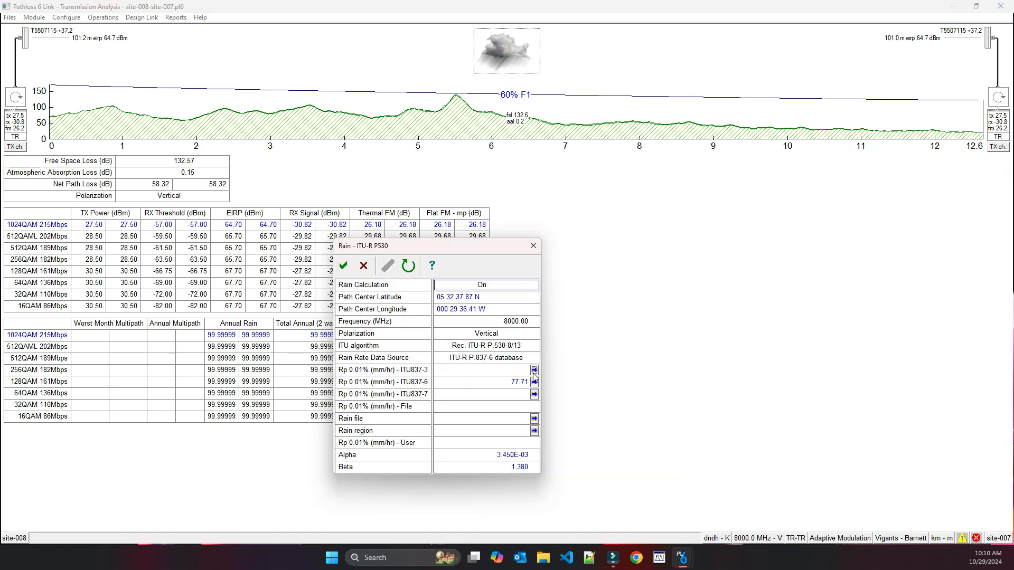
pyautogui.click(534, 381)
pyautogui.click(535, 396)
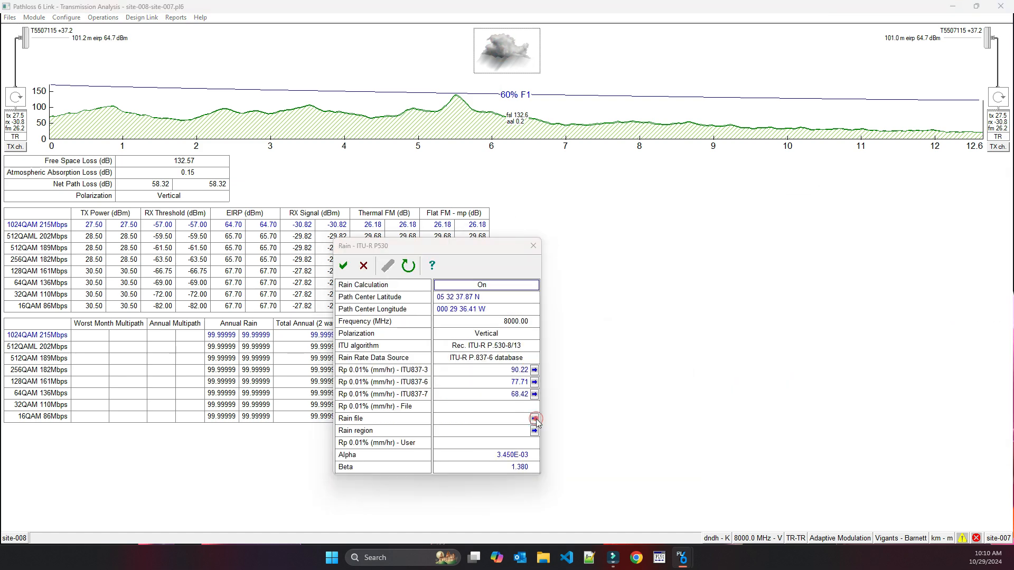
pyautogui.click(534, 418)
pyautogui.doubleClick(455, 324)
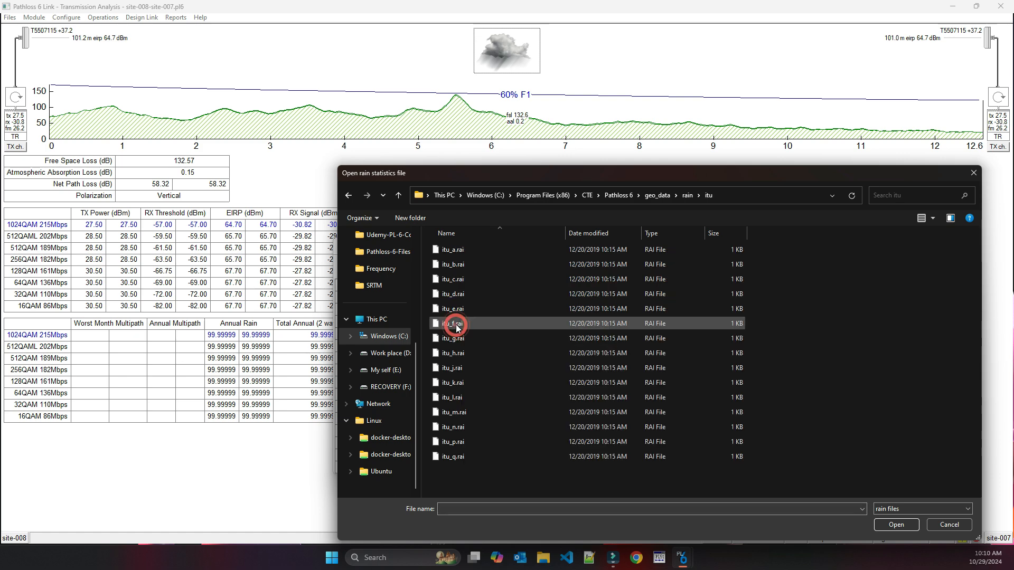
pyautogui.doubleClick(460, 458)
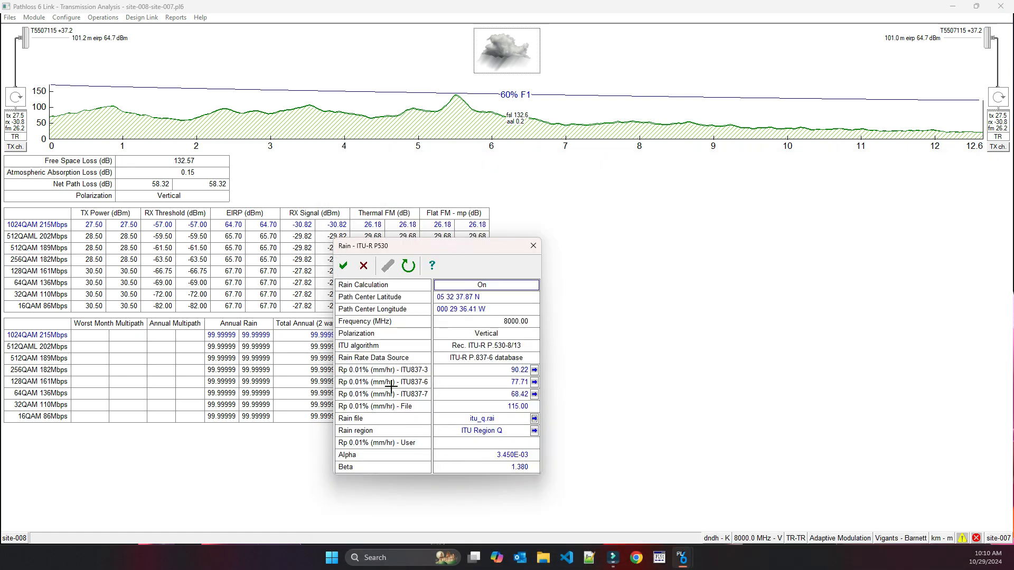
pyautogui.click(344, 266)
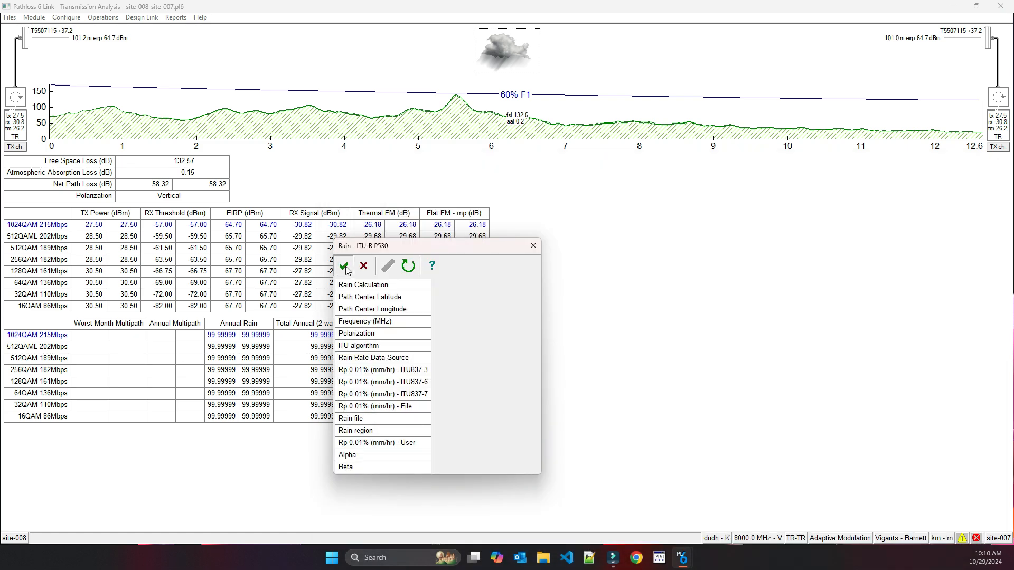
# Step: Check the link design errors and calculate the C factor in the path profile data
pyautogui.click(976, 538)
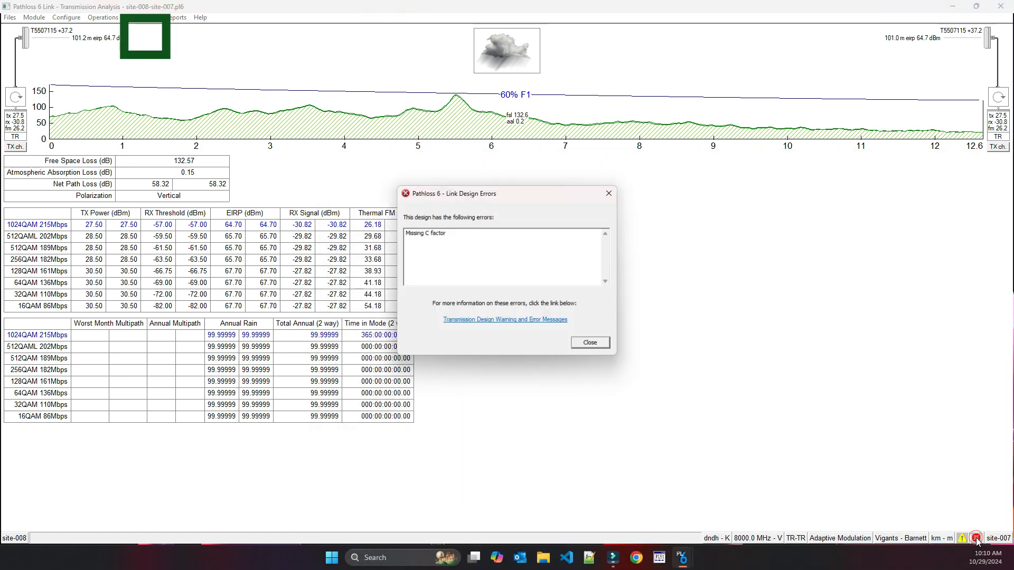
pyautogui.click(431, 238)
pyautogui.click(587, 343)
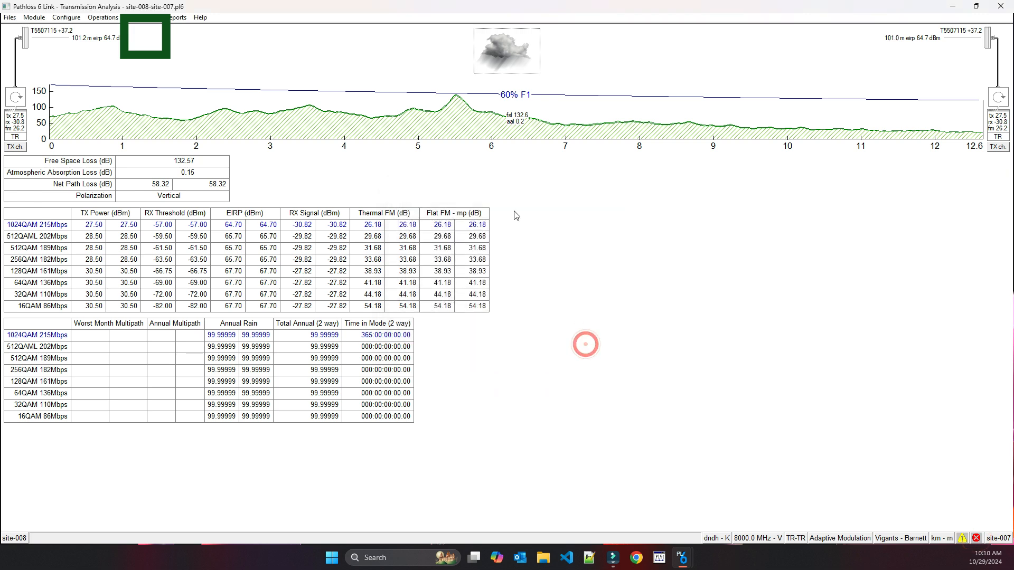
pyautogui.click(451, 127)
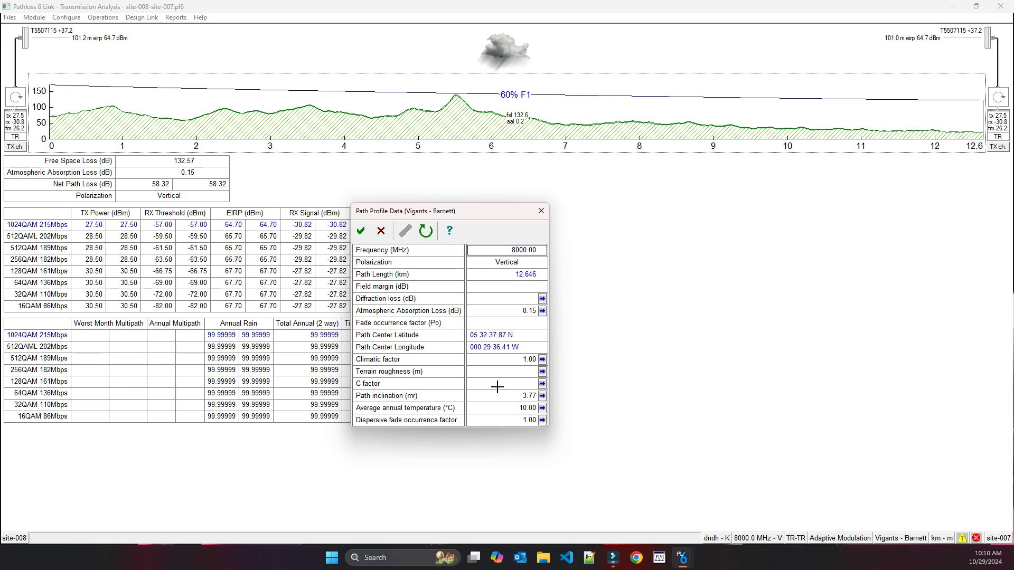
pyautogui.click(542, 384)
pyautogui.click(361, 233)
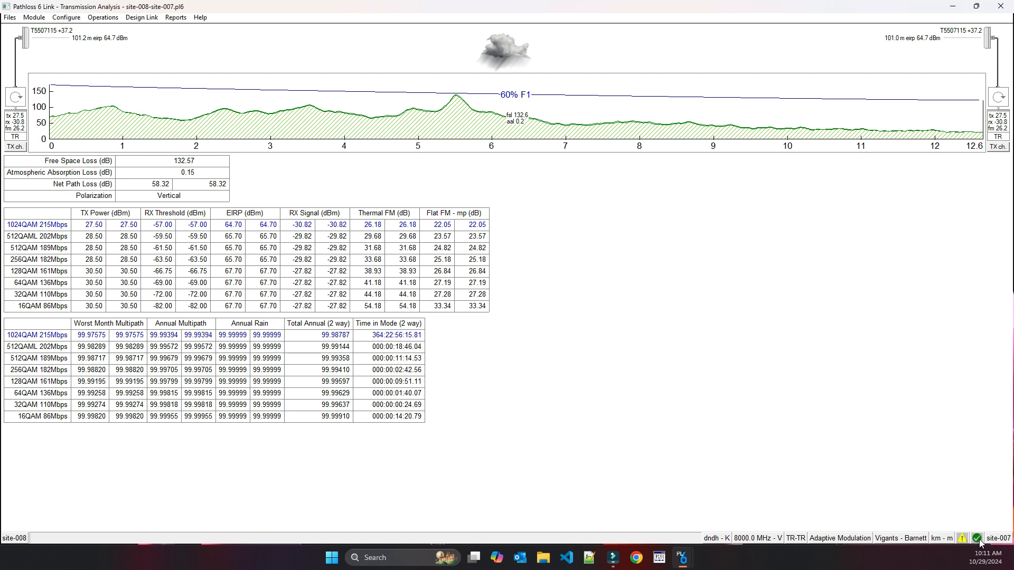
# Step: Review the link design warnings and the ITU-R P530 rain settings for the link
pyautogui.click(962, 538)
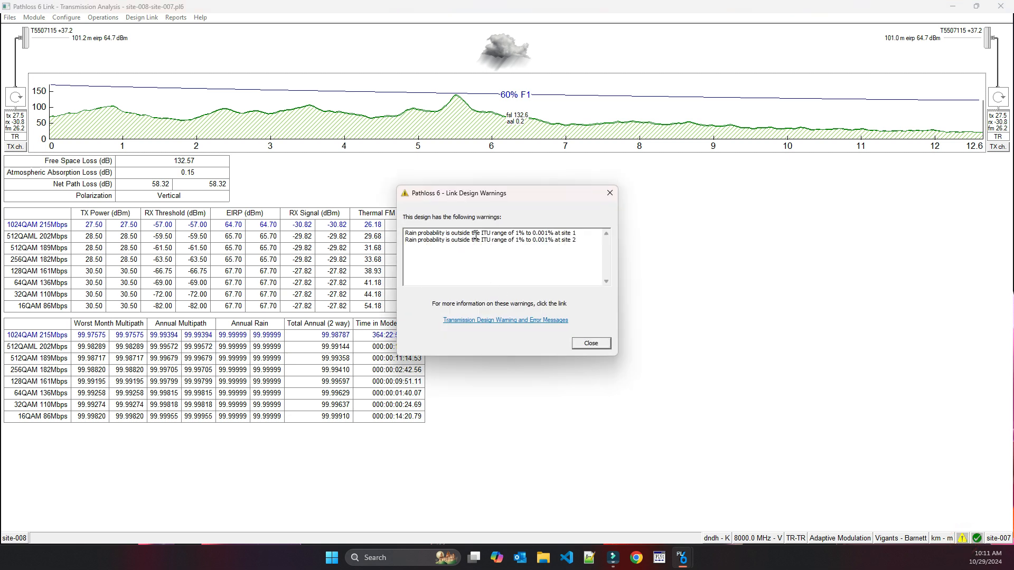
pyautogui.click(594, 343)
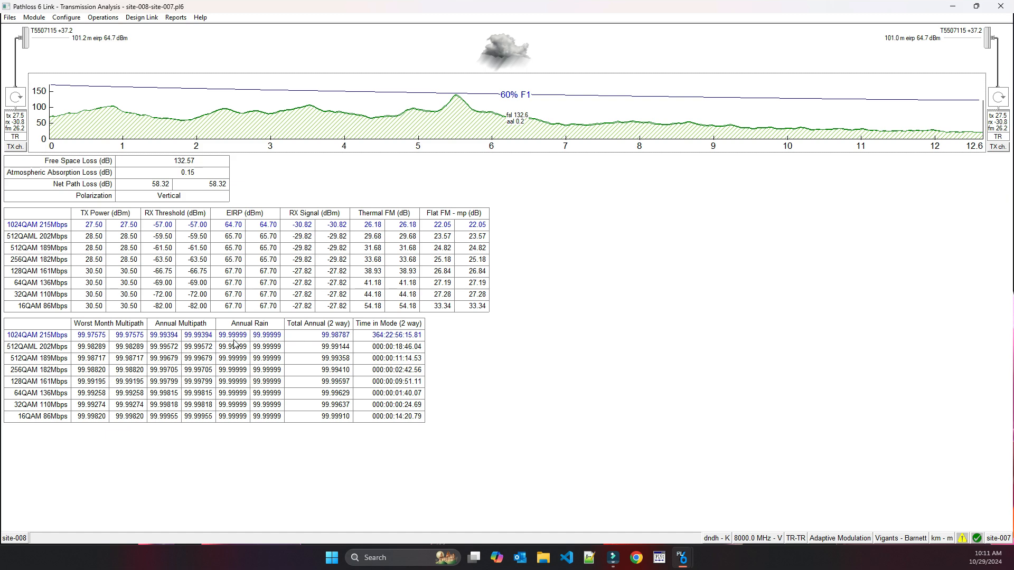
pyautogui.click(506, 52)
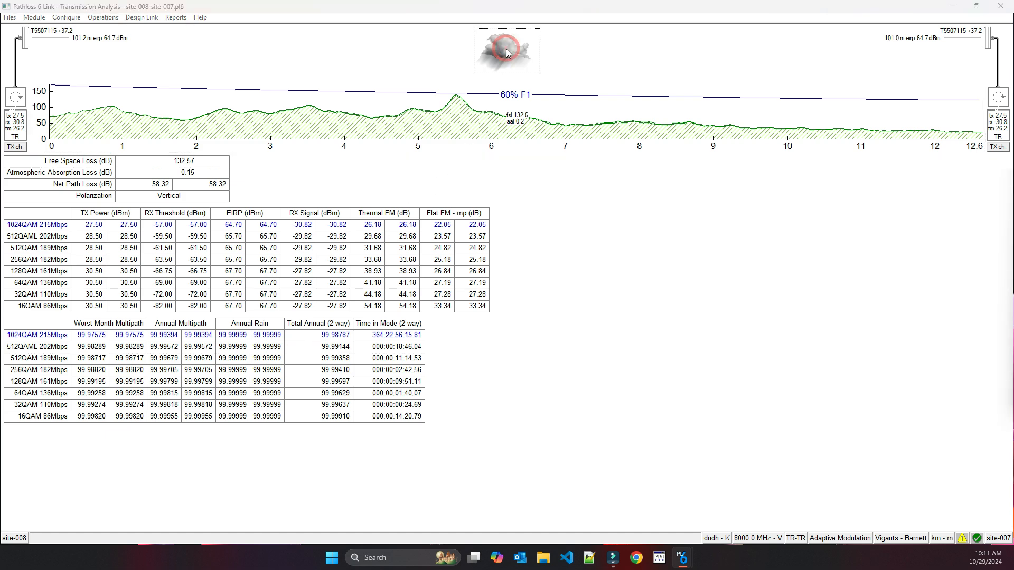
pyautogui.moveTo(1013, 191); pyautogui.dragTo(540, 158)
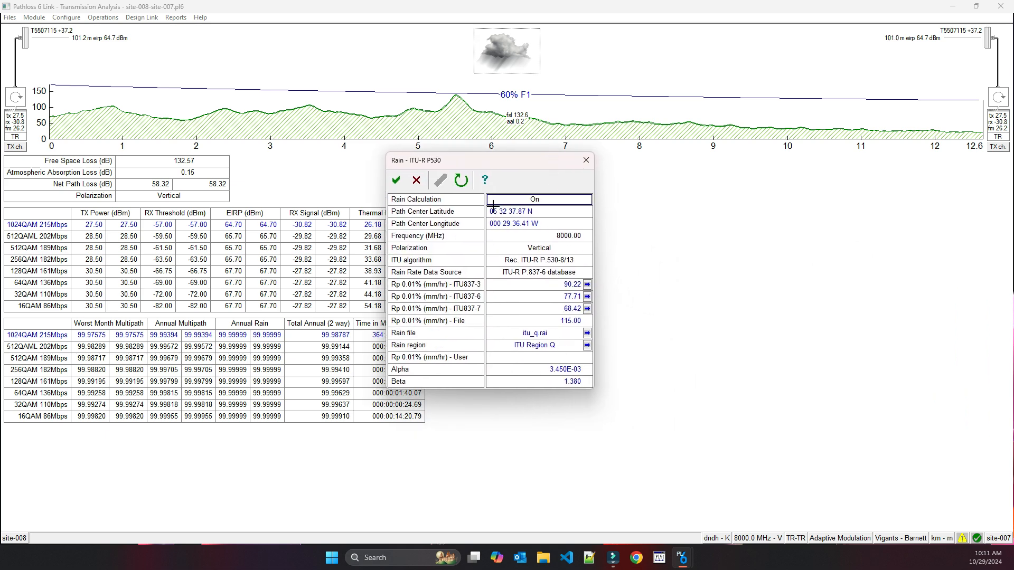
pyautogui.click(396, 180)
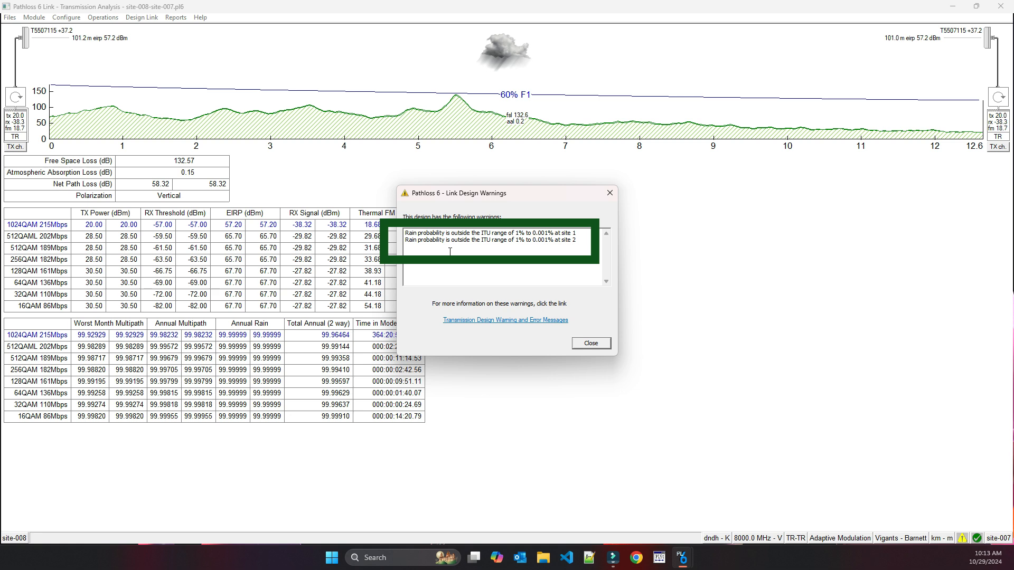
pyautogui.click(589, 344)
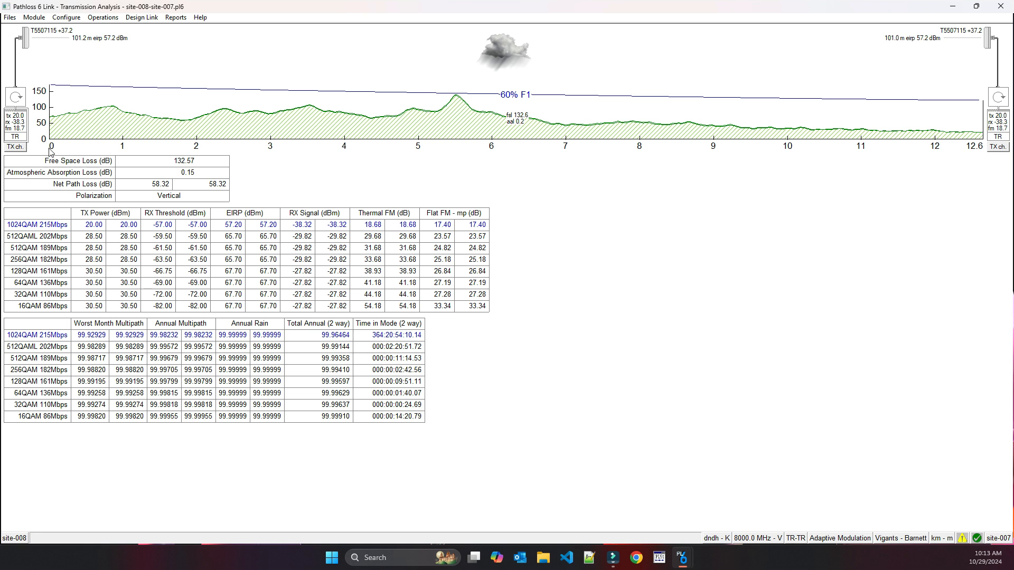
# Step: Restore the 1024QAM transmit power to 27.50 dBm at both sites and close the link design, saving its changes
pyautogui.click(9, 115)
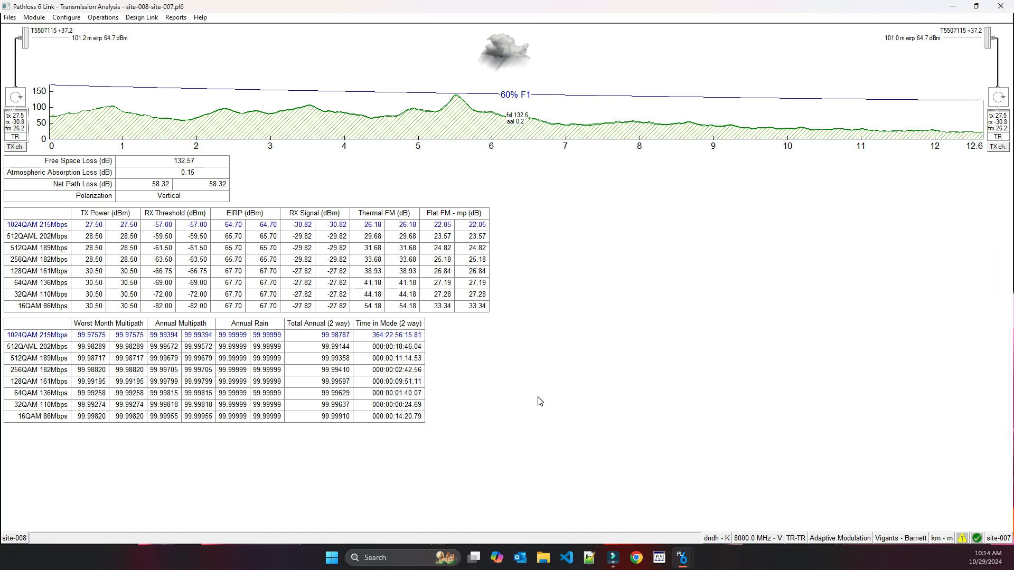
pyautogui.click(1000, 7)
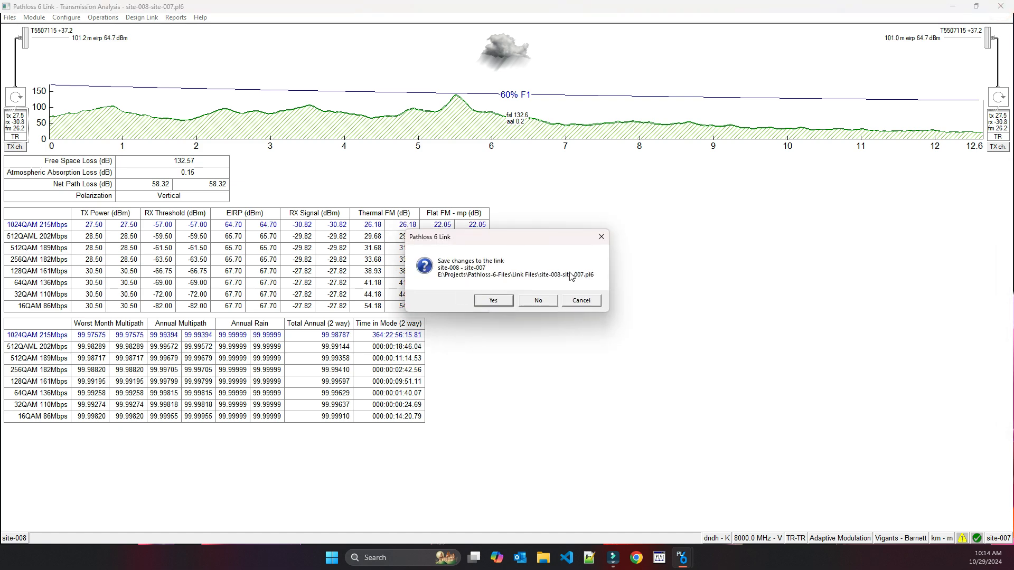
pyautogui.click(493, 300)
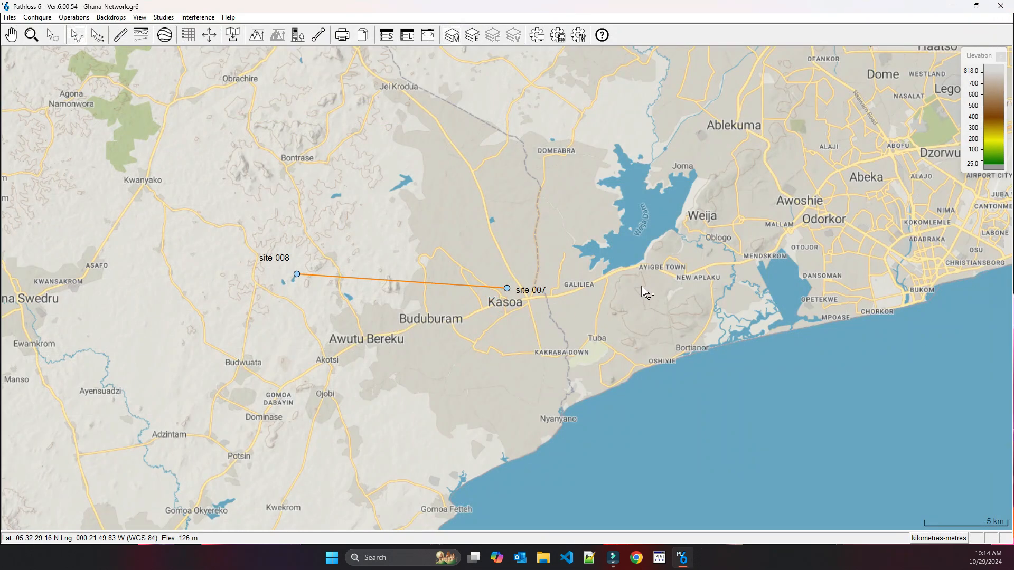
# Step: Save the Ghana-Network file from the network map
pyautogui.scroll(-1, 507, 288)
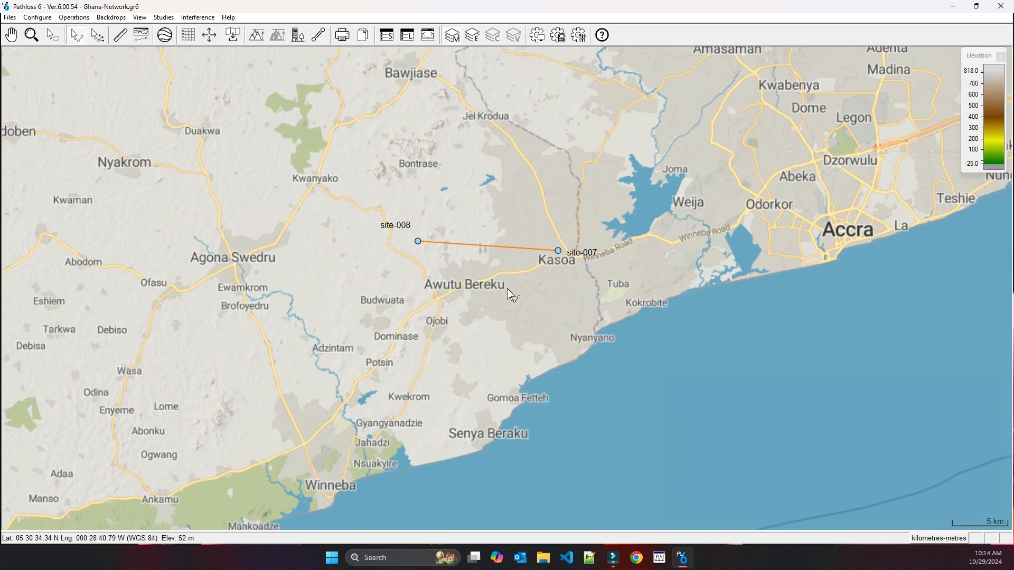
pyautogui.scroll(-1, 507, 288)
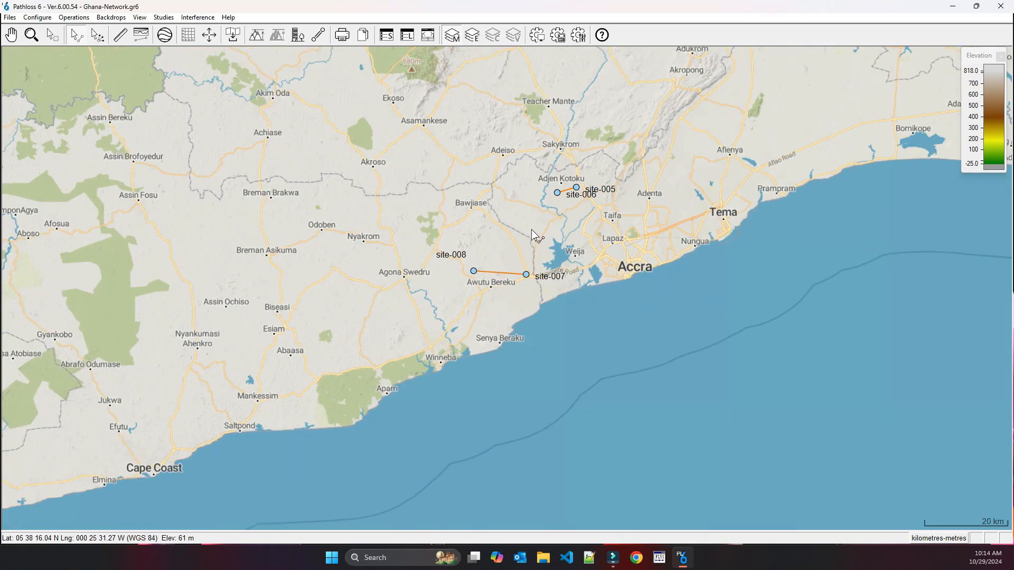
pyautogui.scroll(-1, 507, 288)
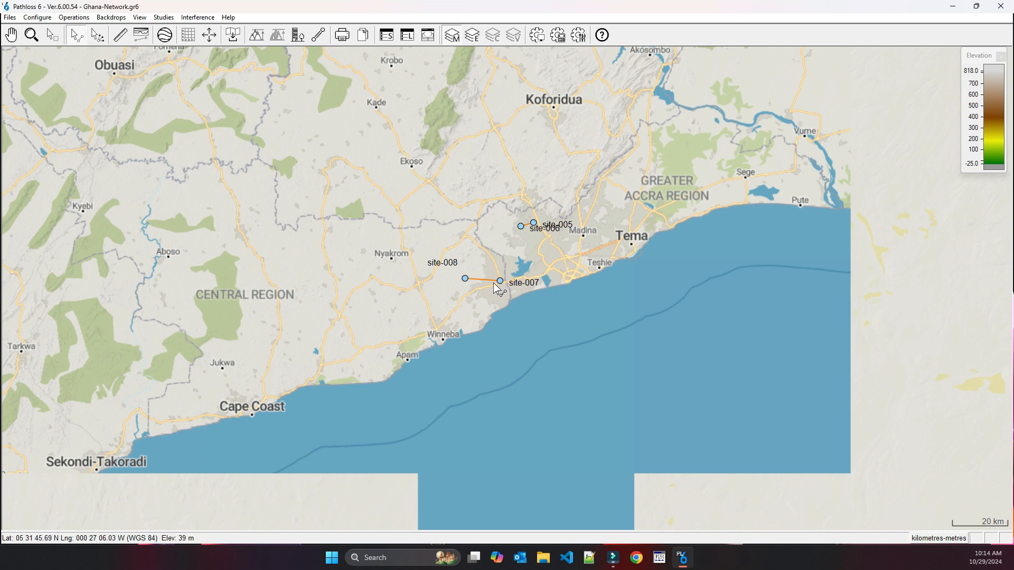
pyautogui.rightClick(486, 281)
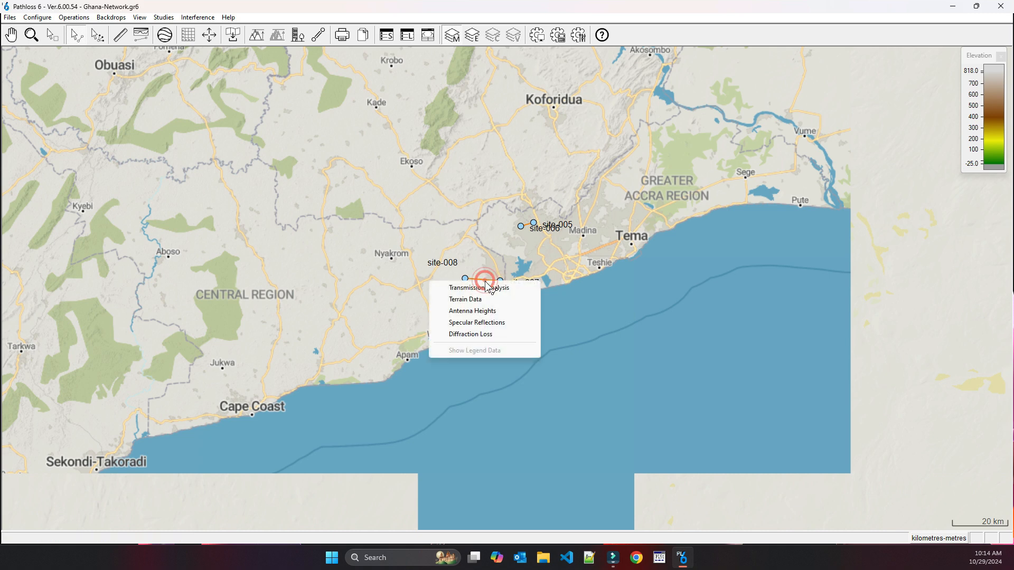
pyautogui.click(10, 17)
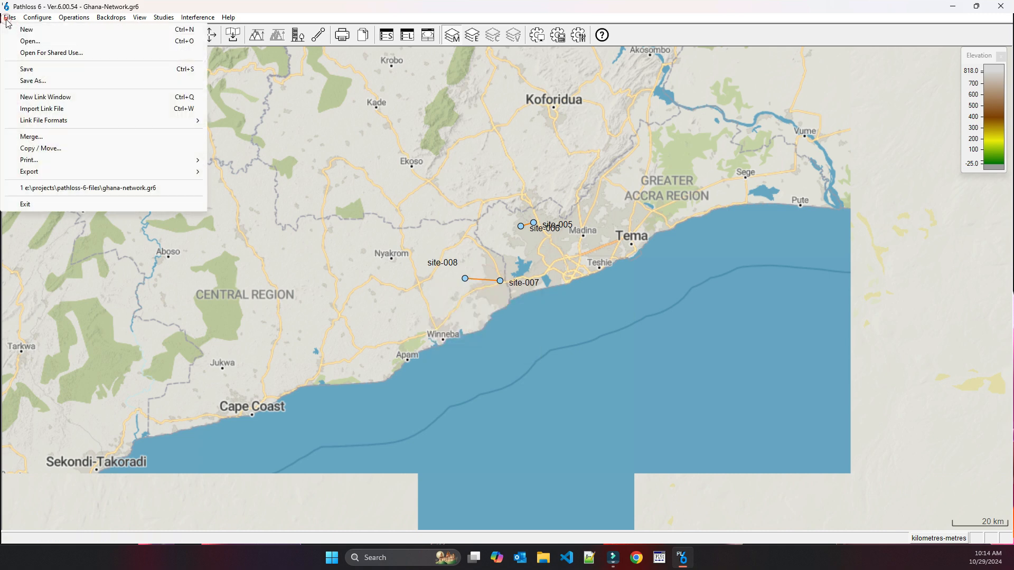
pyautogui.click(36, 70)
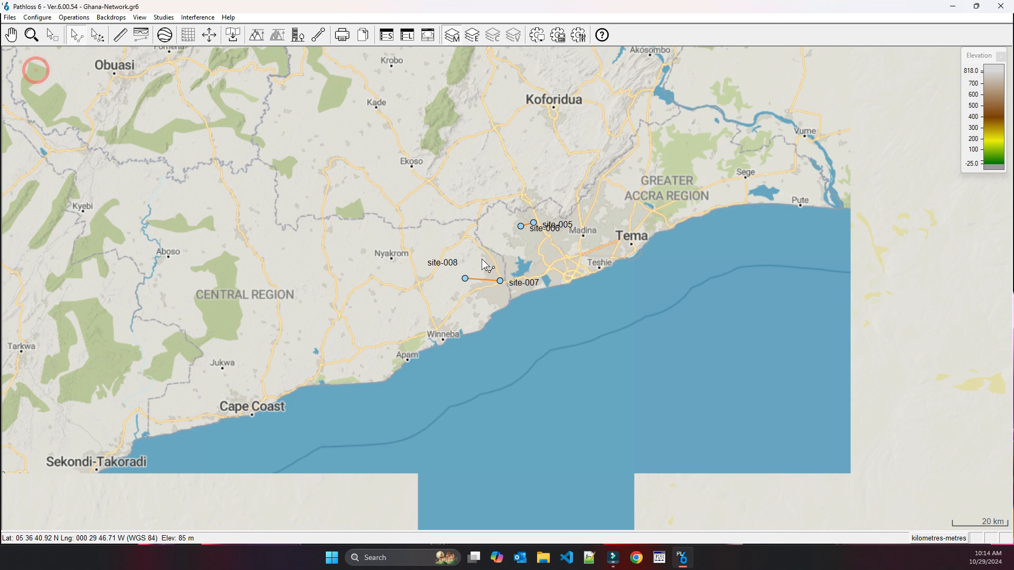